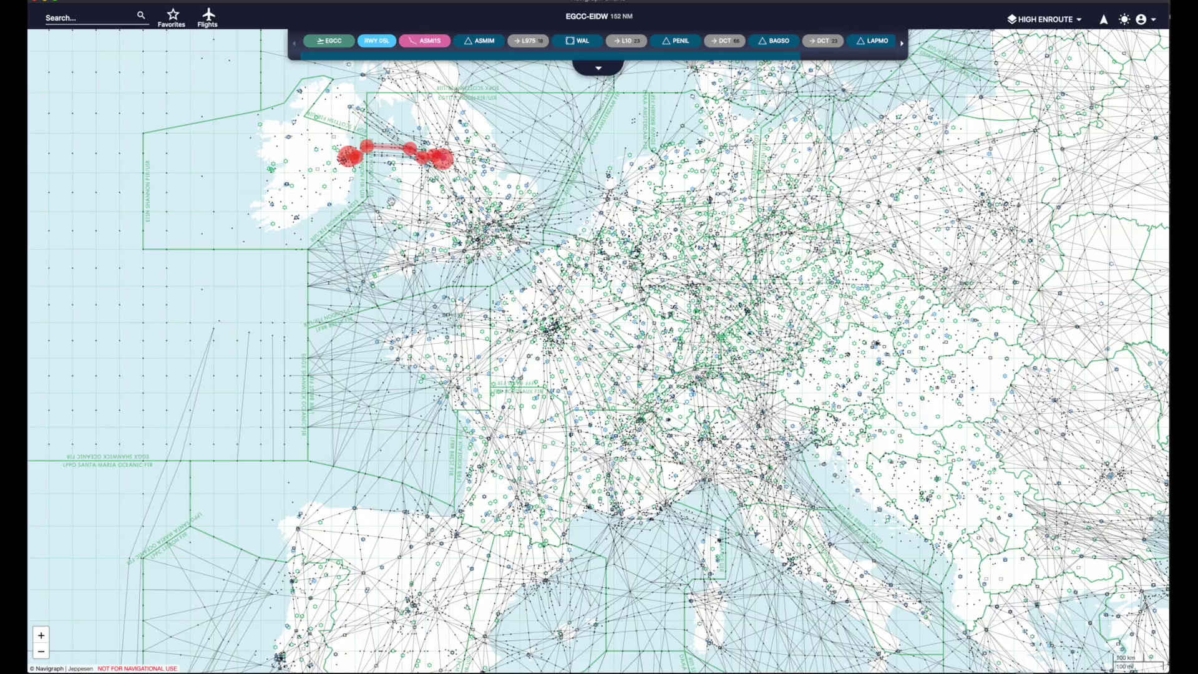
- Zoom and pan the High Enroute map toward Ireland and Wales along the EGCC–EIDW route
scroll(420, 159, up, 5)
drag(420, 158, 436, 355)
- Zoom and pan the map across the Irish Sea airways to the Dublin end of the route
scroll(436, 355, up, 3)
scroll(435, 354, up, 3)
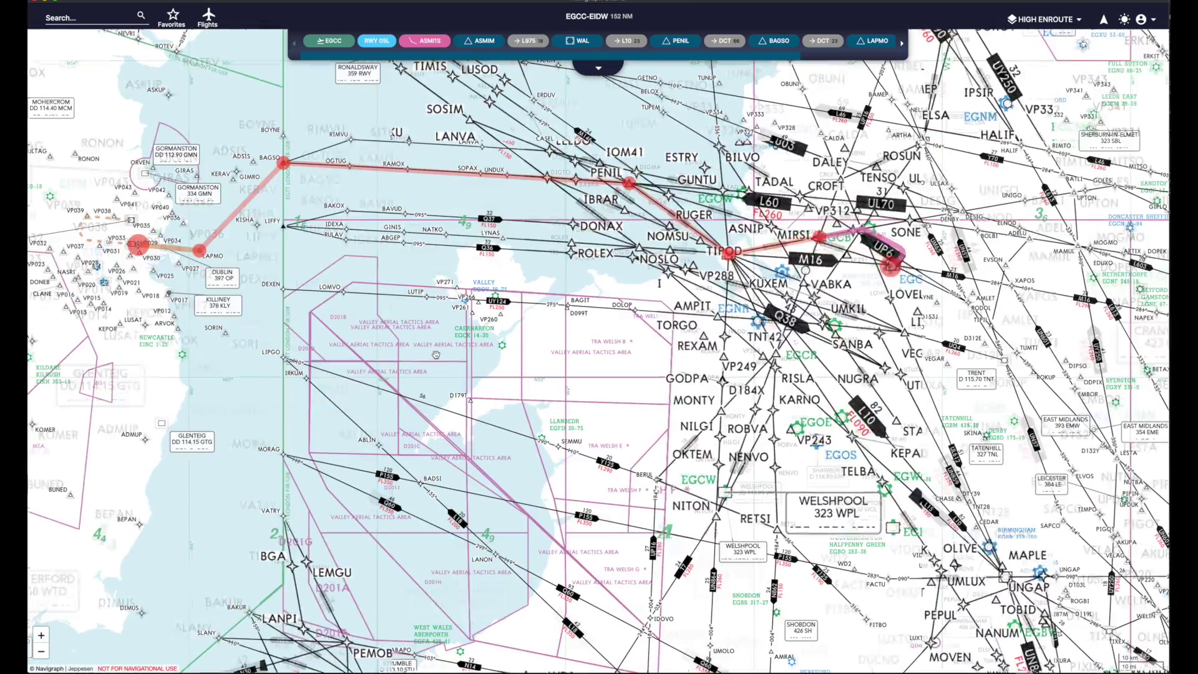
drag(550, 334, 595, 444)
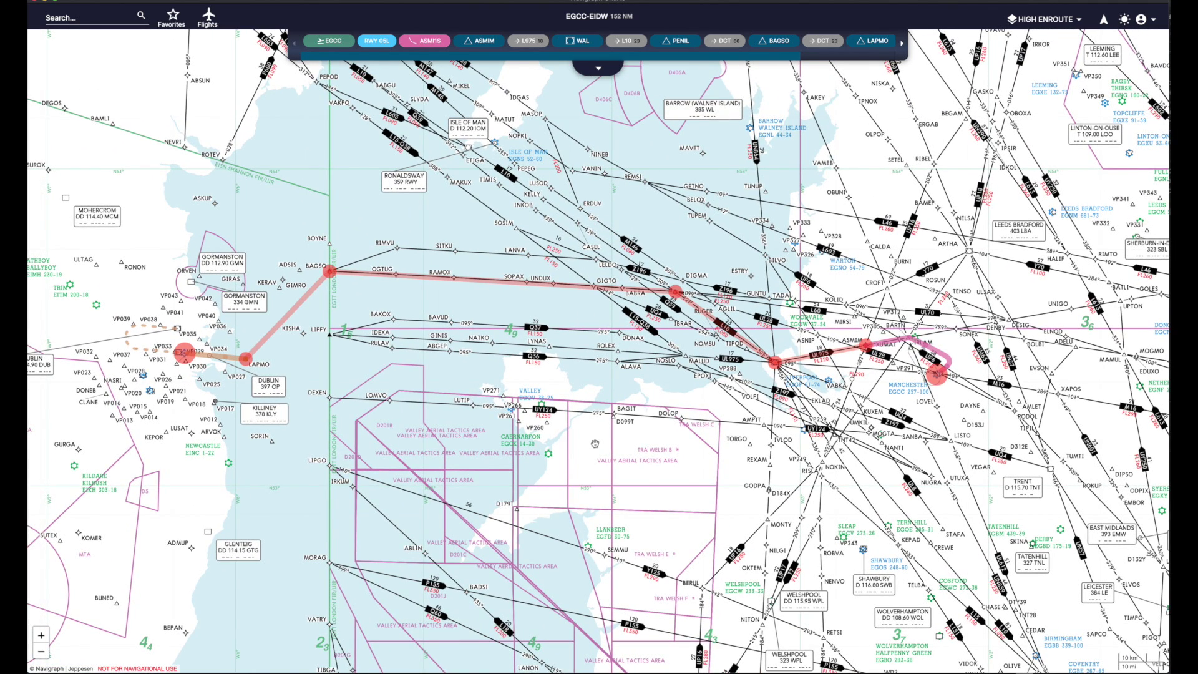
drag(337, 363, 575, 386)
scroll(574, 384, up, 2)
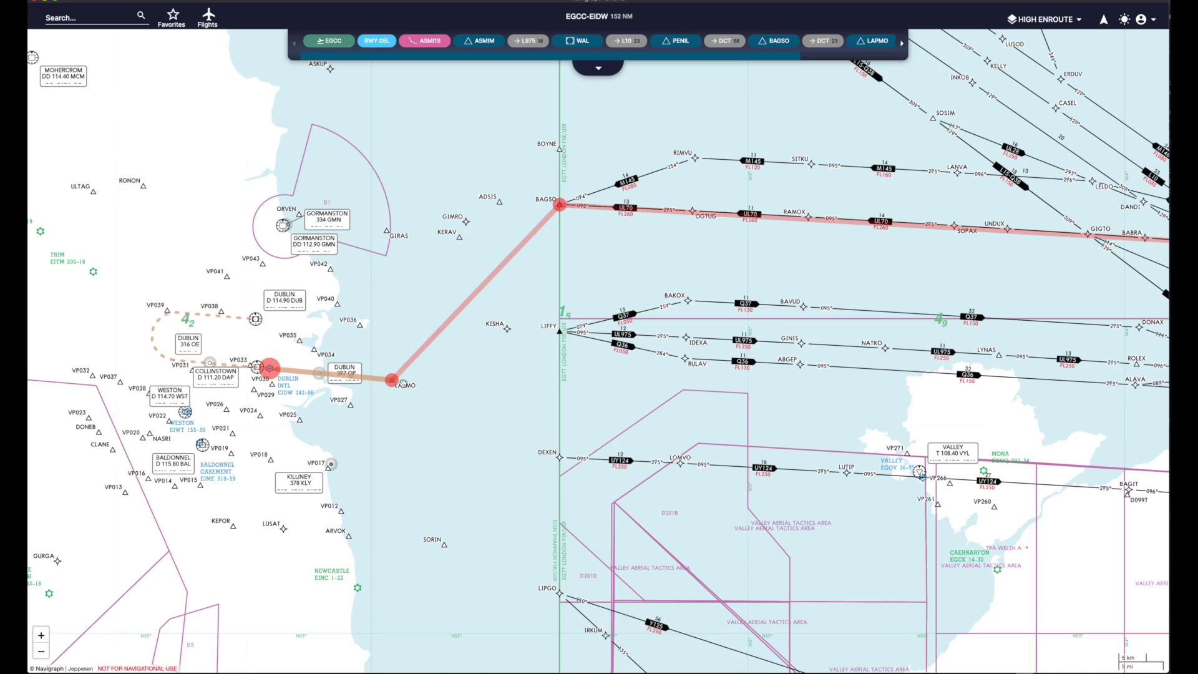
scroll(489, 384, down, 5)
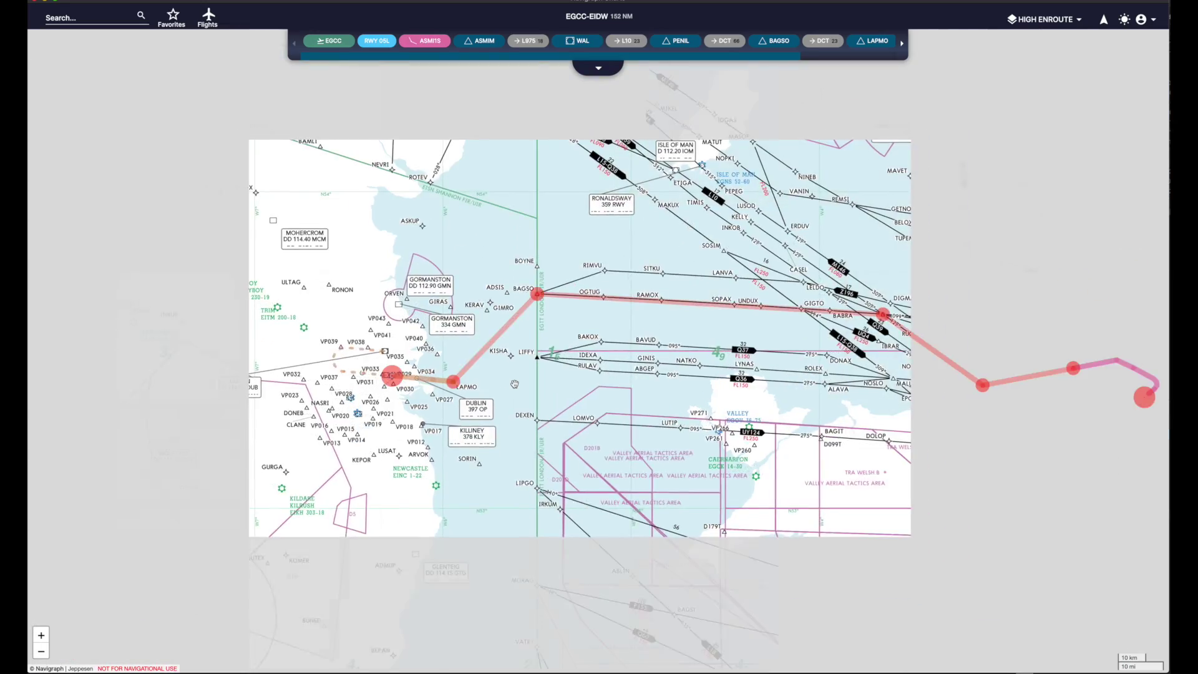
scroll(631, 362, down, 2)
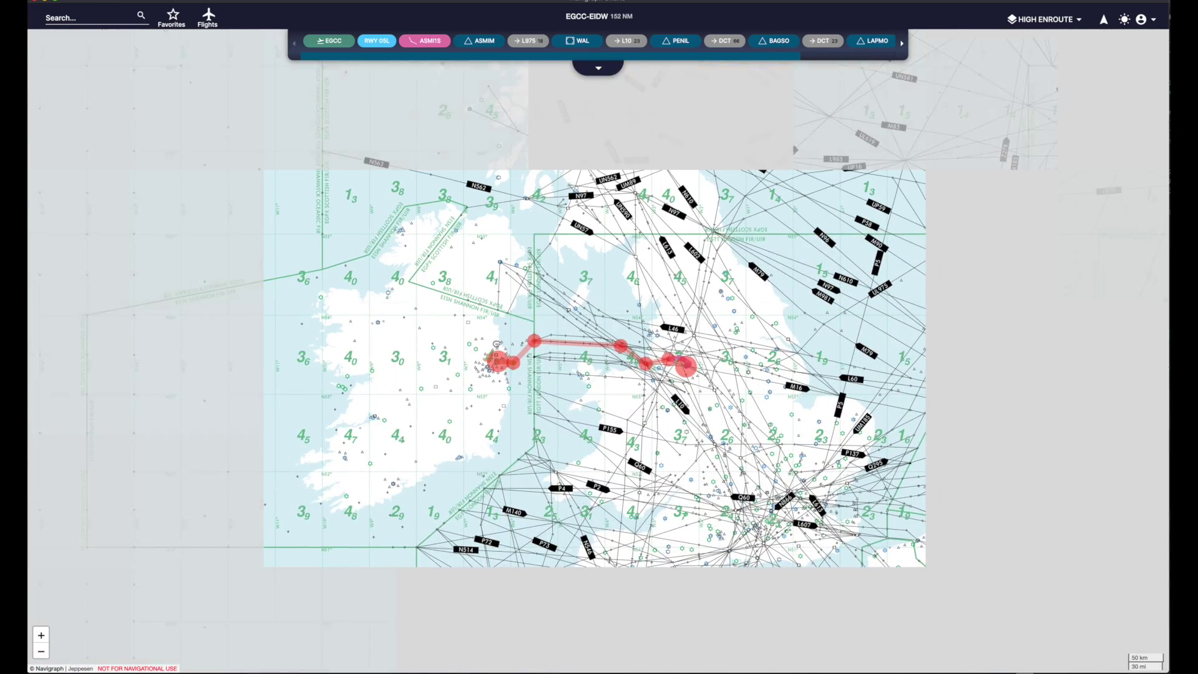
scroll(669, 360, up, 2)
scroll(668, 360, down, 3)
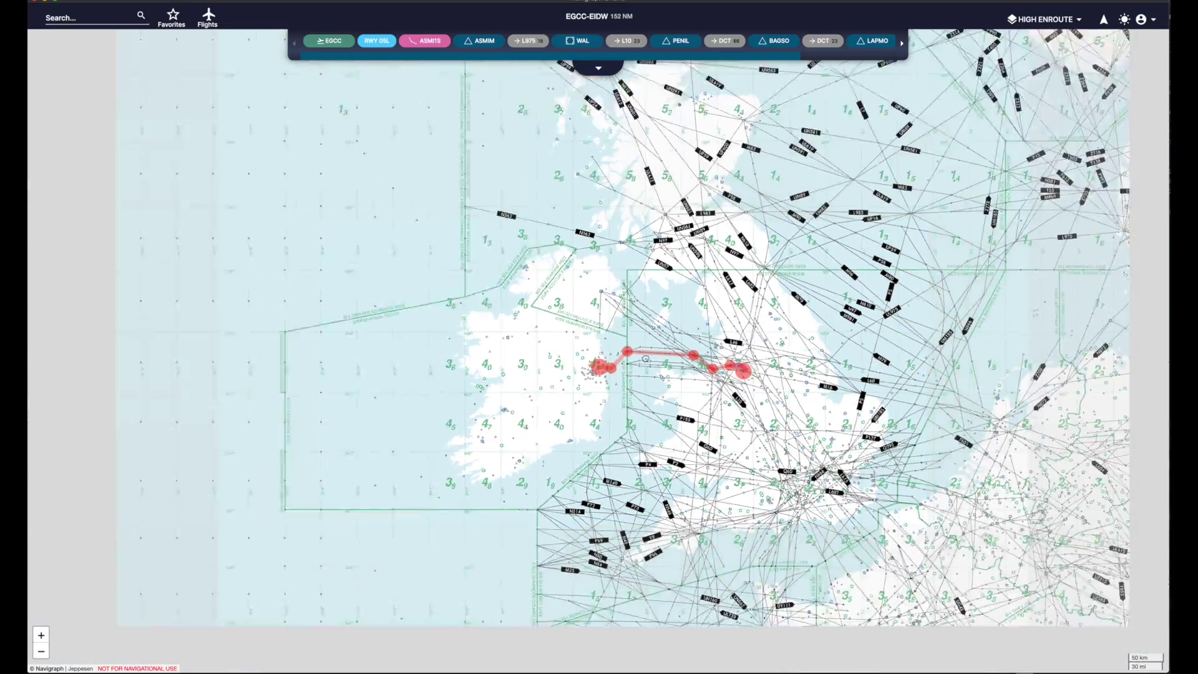
scroll(655, 358, up, 3)
scroll(651, 357, up, 3)
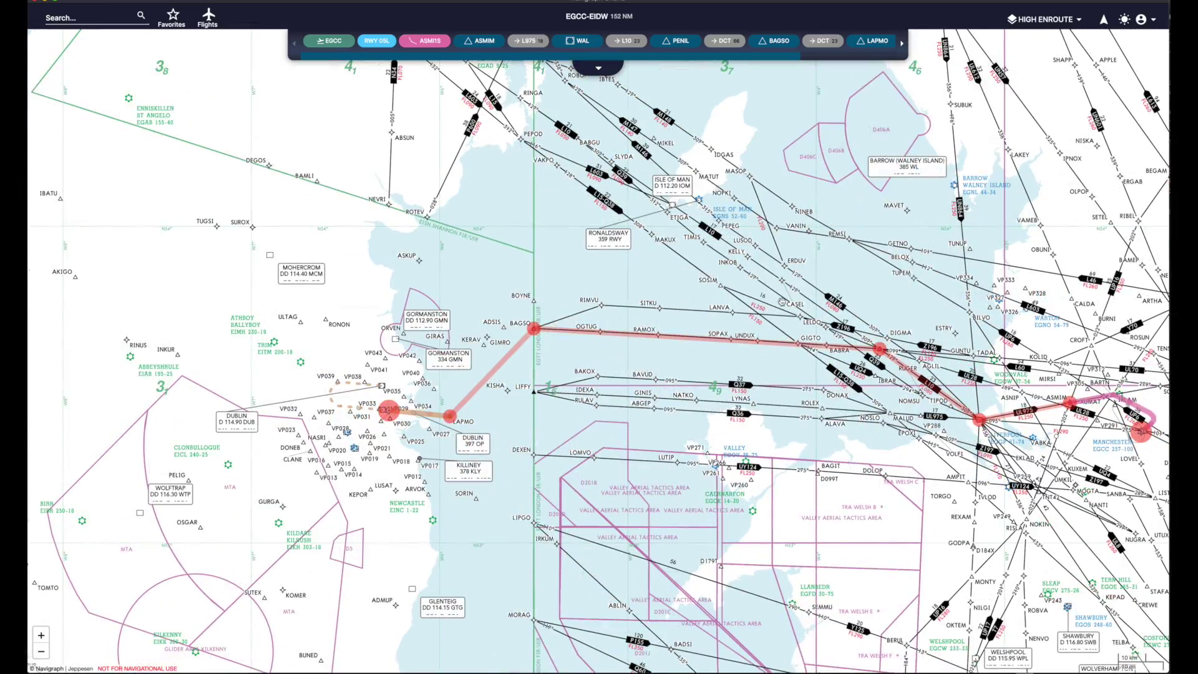
- Zoom in on Manchester and the ASMIM 1S departure curve toward Wallasey
drag(902, 295, 739, 311)
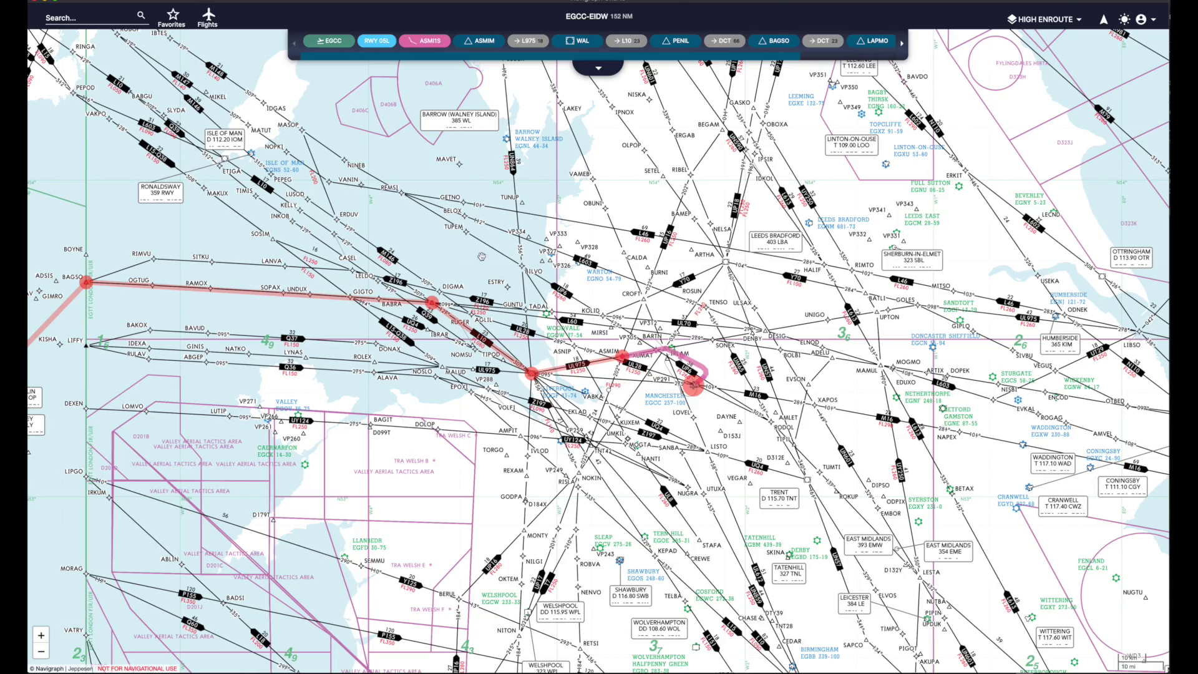
scroll(741, 309, up, 3)
drag(699, 403, 802, 326)
scroll(697, 406, up, 3)
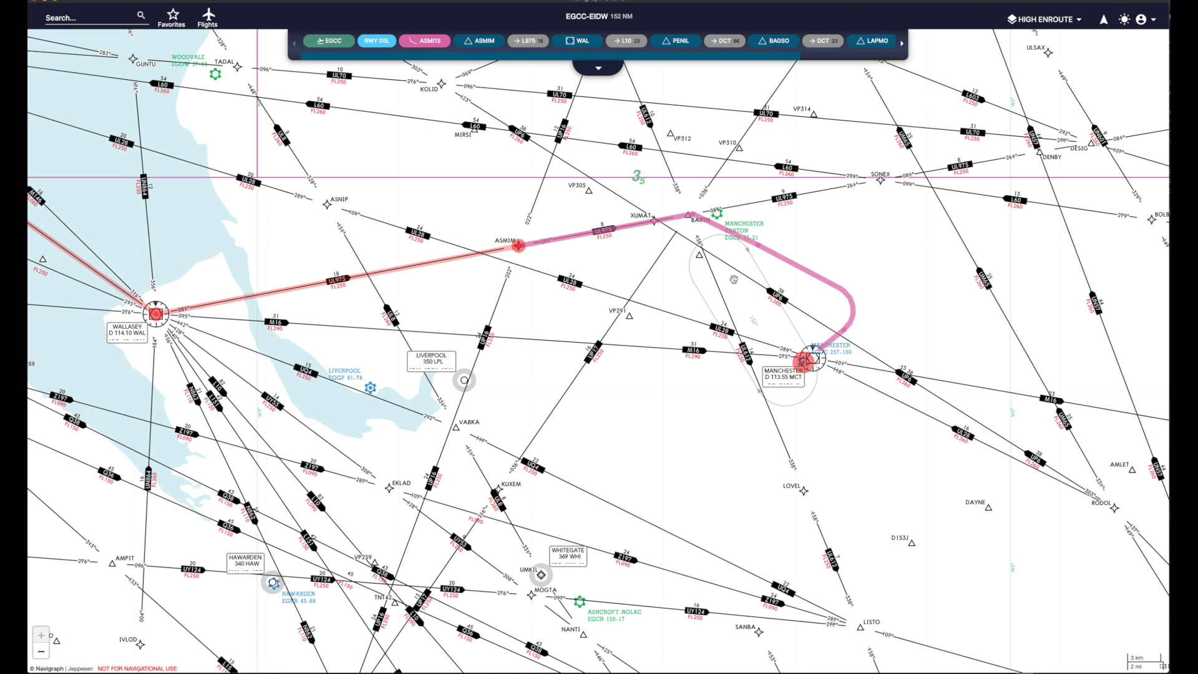
- Overlay Manchester's ASMIM 1S & 1Z DEPS SID chart on the en-route map
click(802, 361)
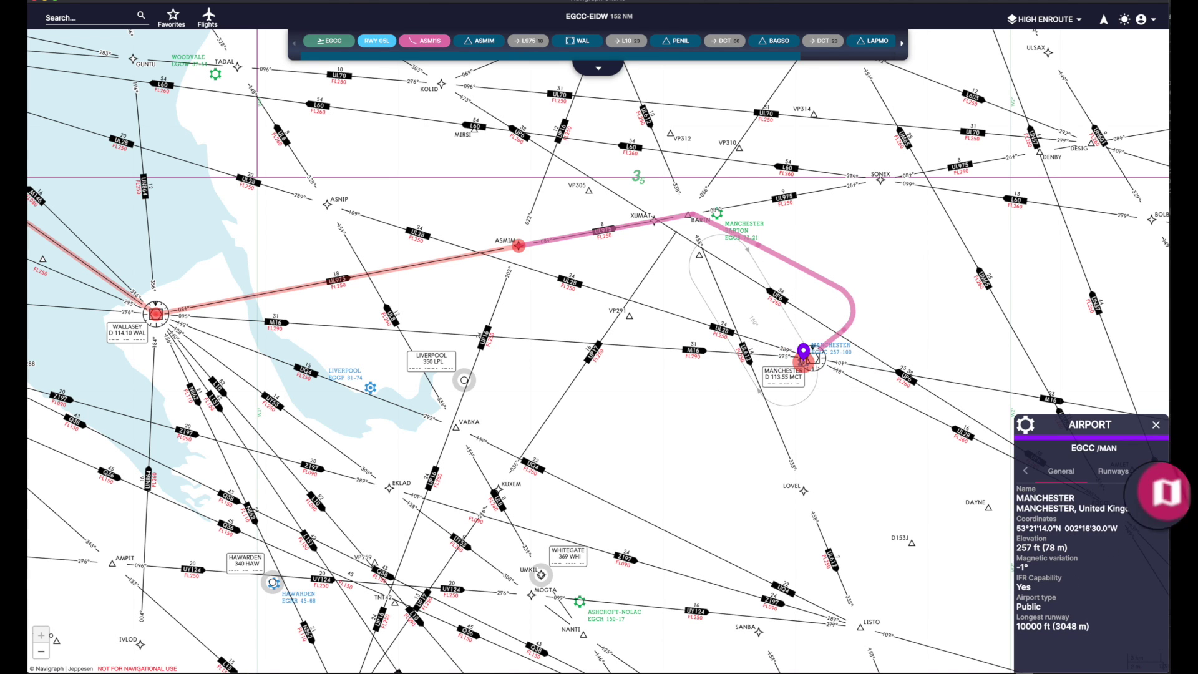
click(1161, 493)
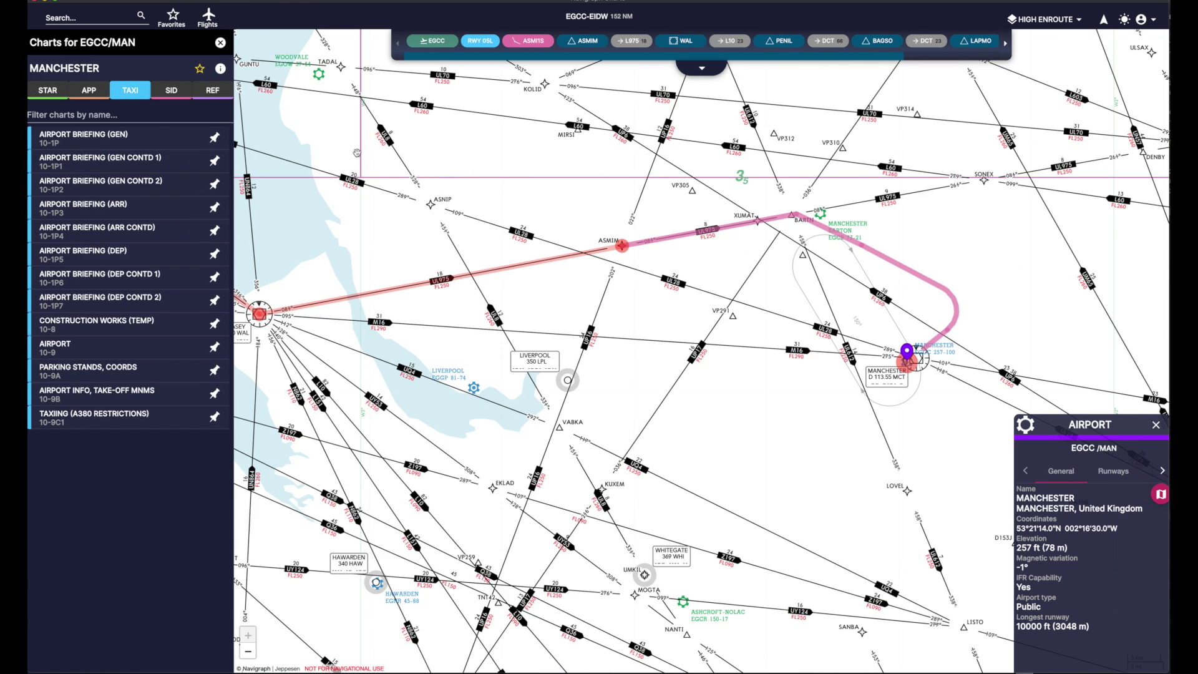
click(173, 91)
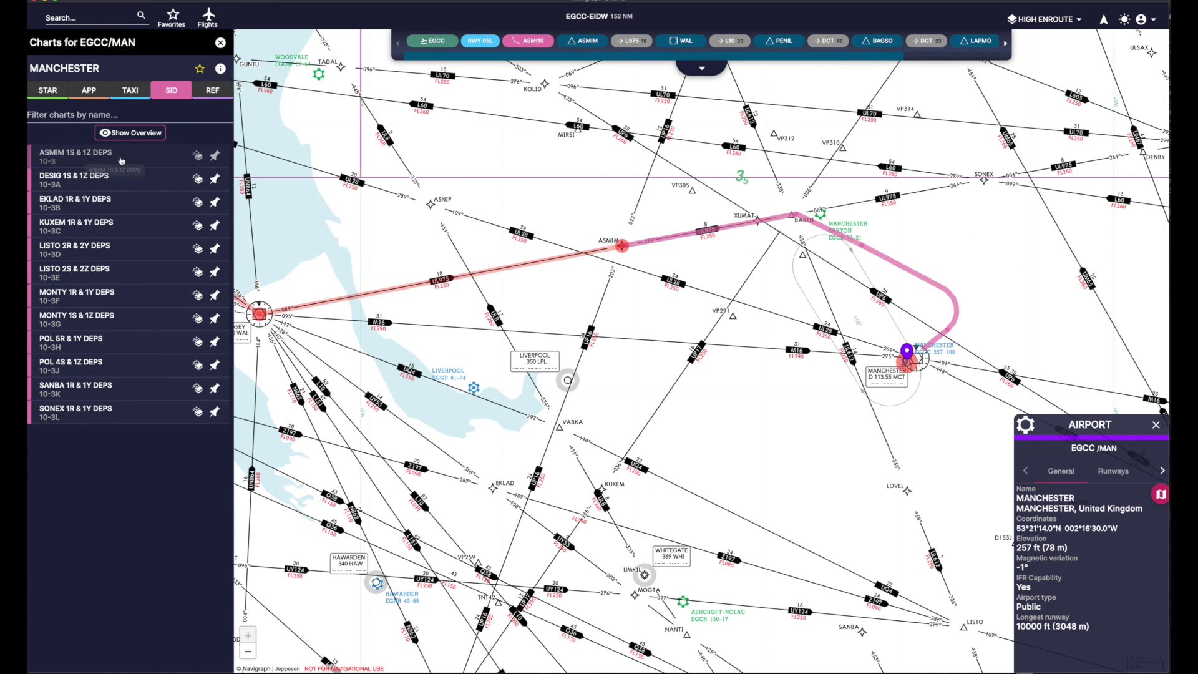
click(125, 160)
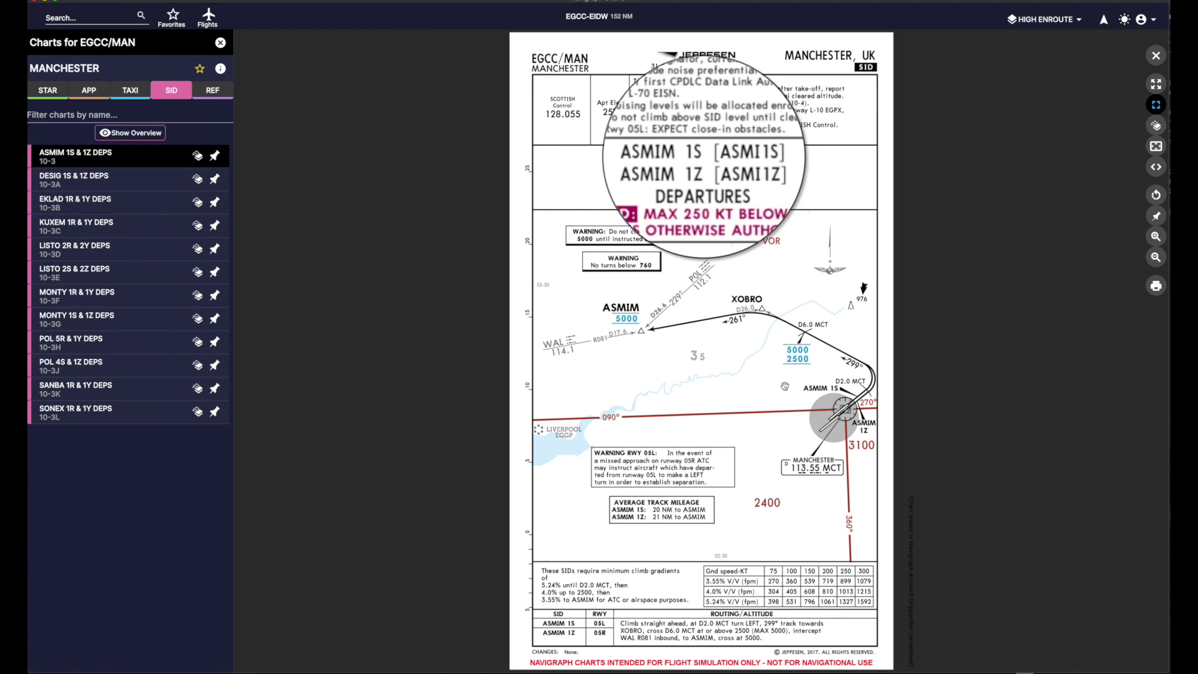
click(1154, 127)
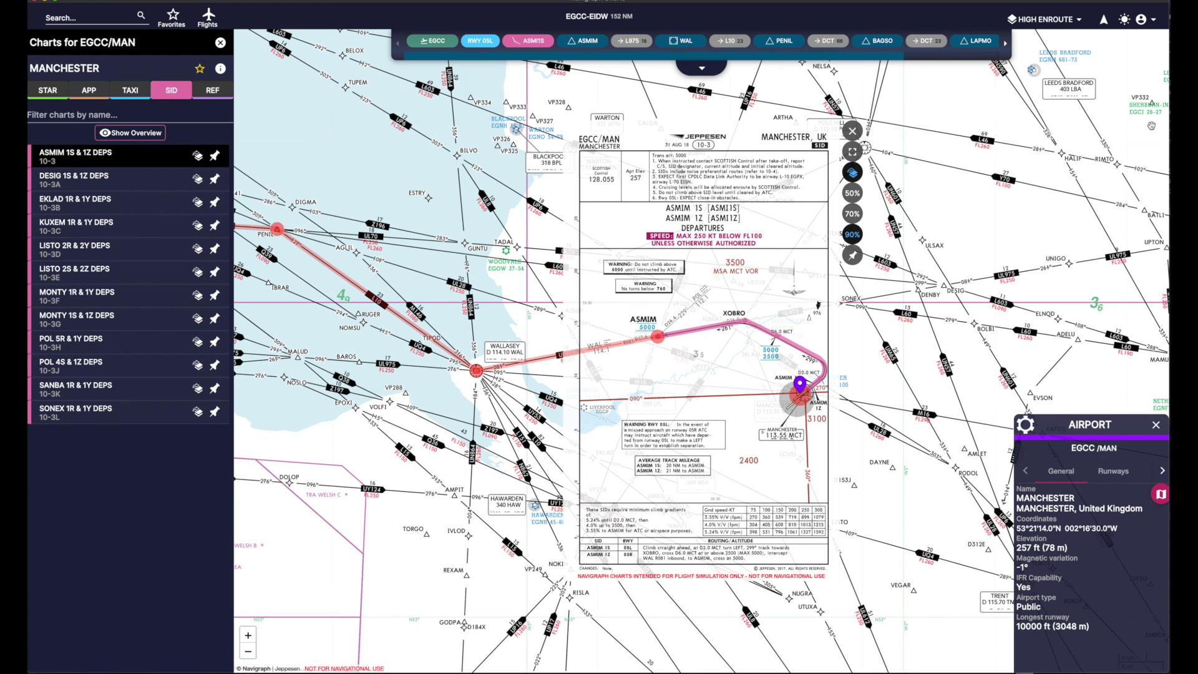
- Adjust the view to read the overlaid SID chart's header and restrictions
scroll(832, 373, up, 3)
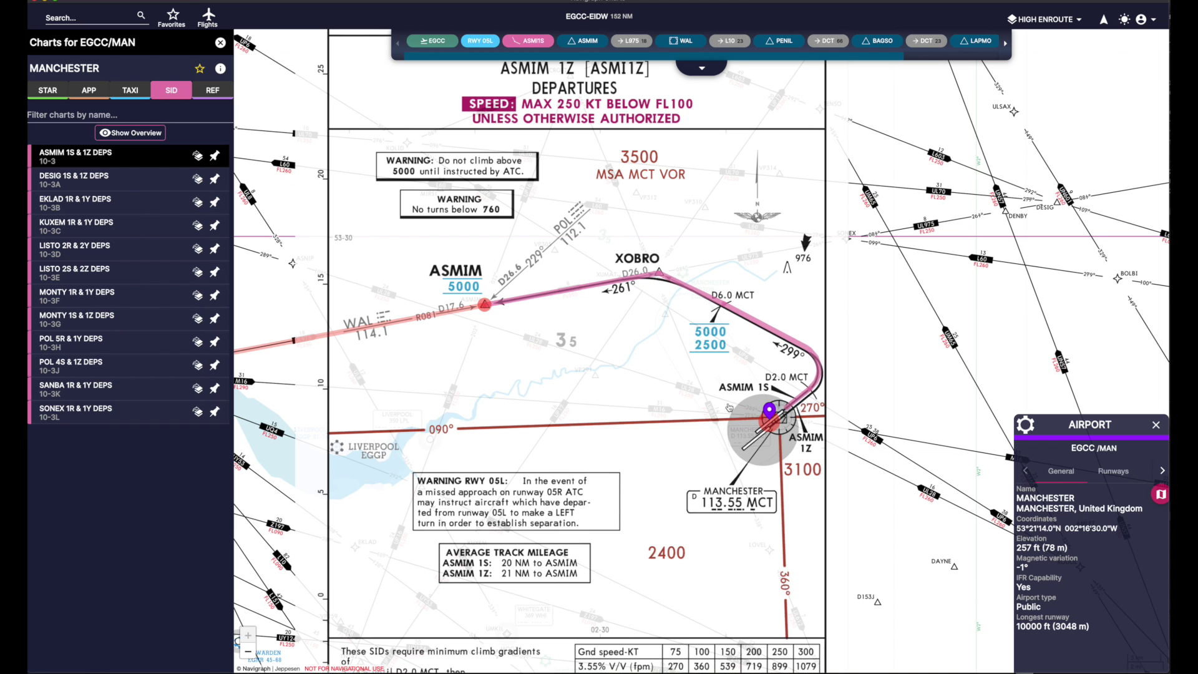
drag(746, 268, 710, 368)
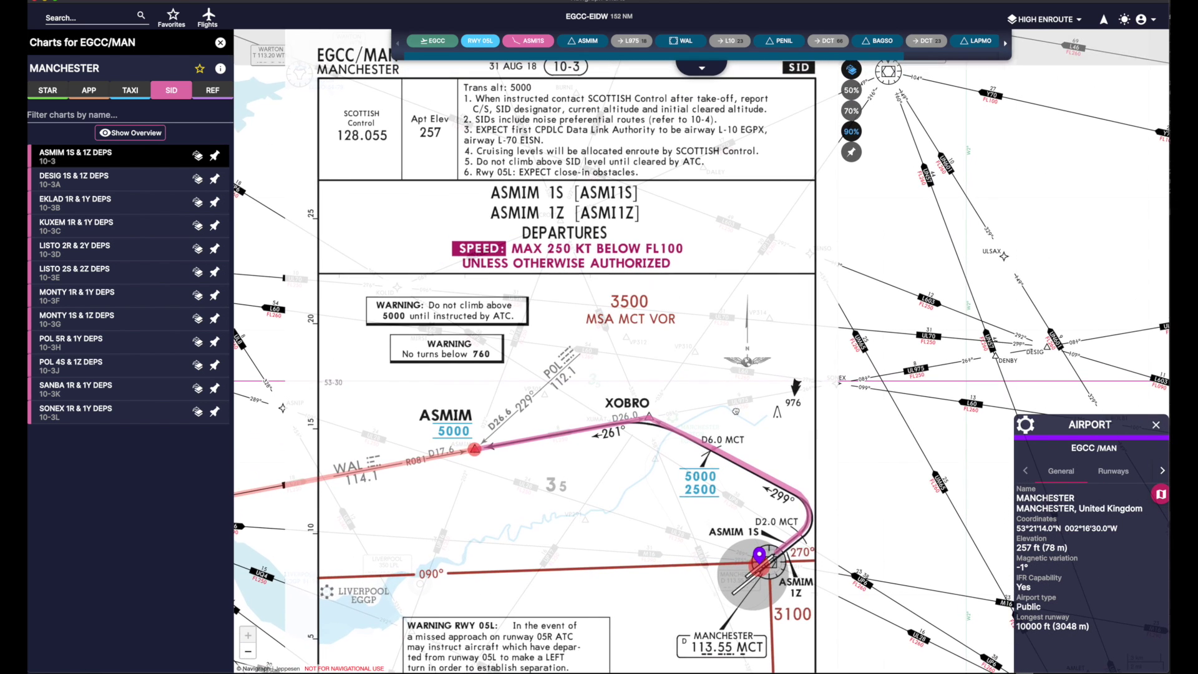
drag(410, 158, 409, 100)
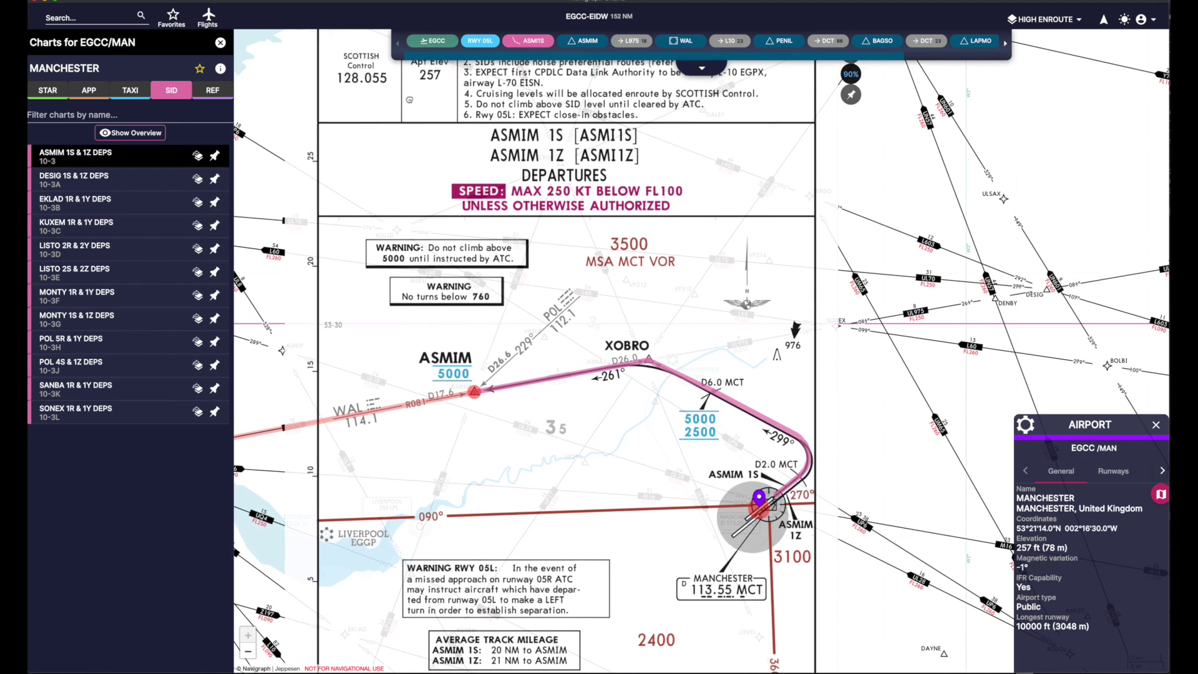
scroll(641, 277, down, 3)
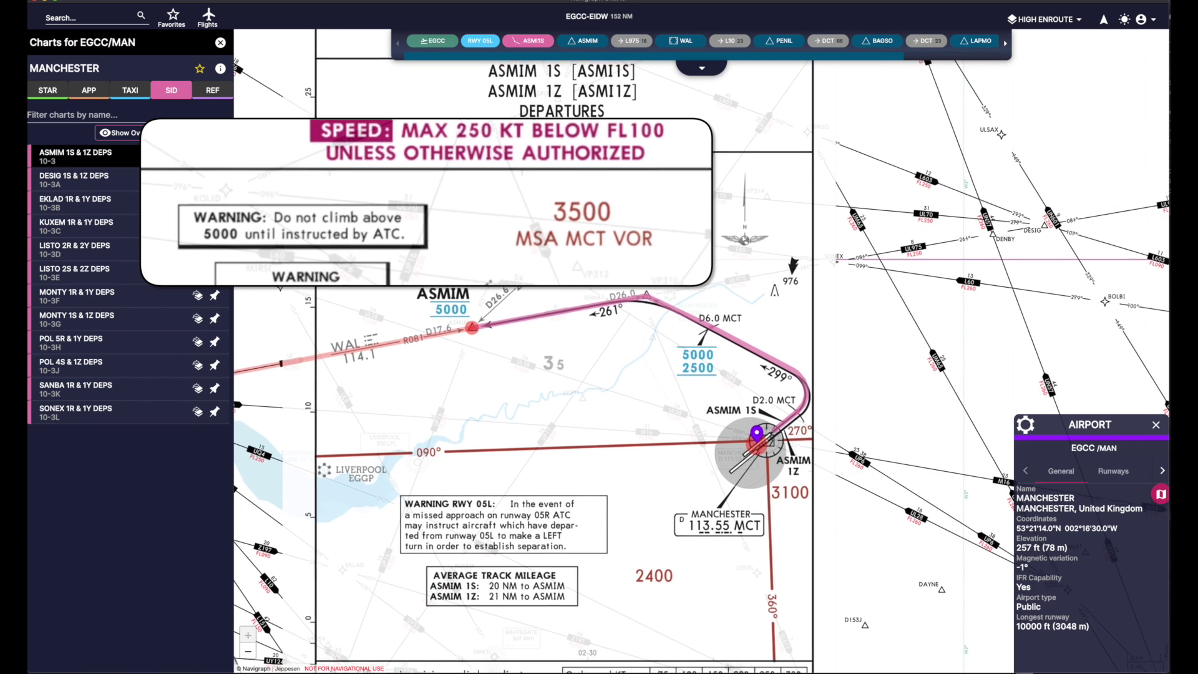
- Follow the route from ASMIM past Wallasey VOR to PENIL and airway UL70 westbound
scroll(526, 275, down, 3)
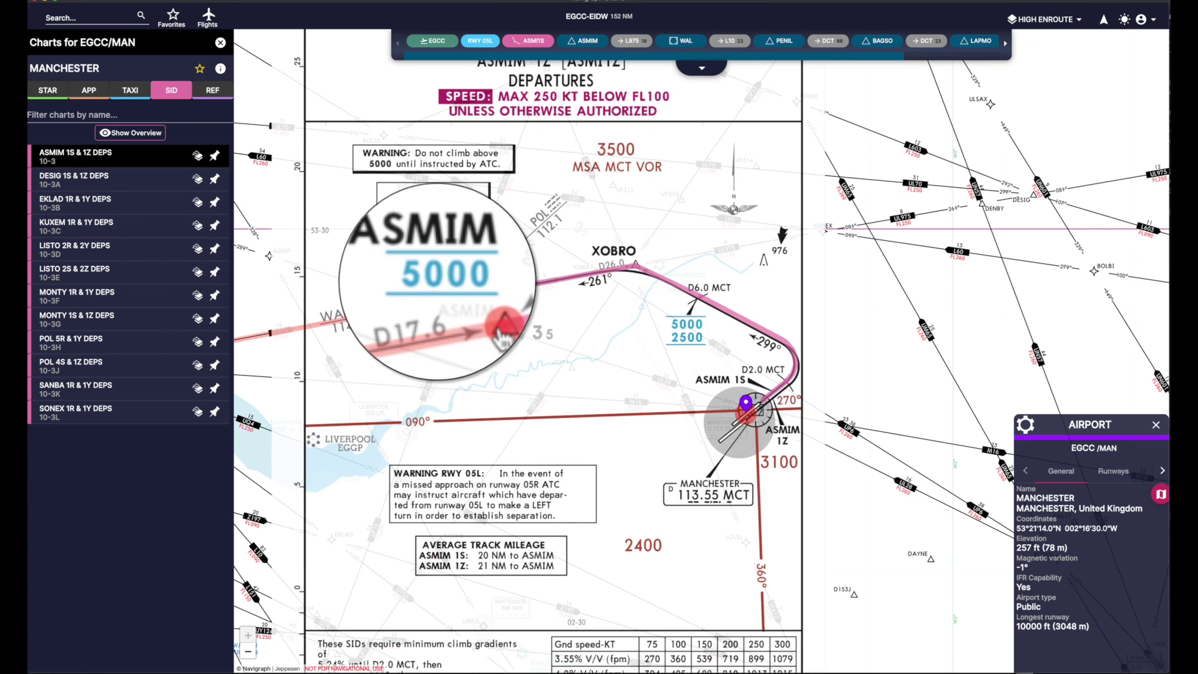
drag(398, 342, 728, 292)
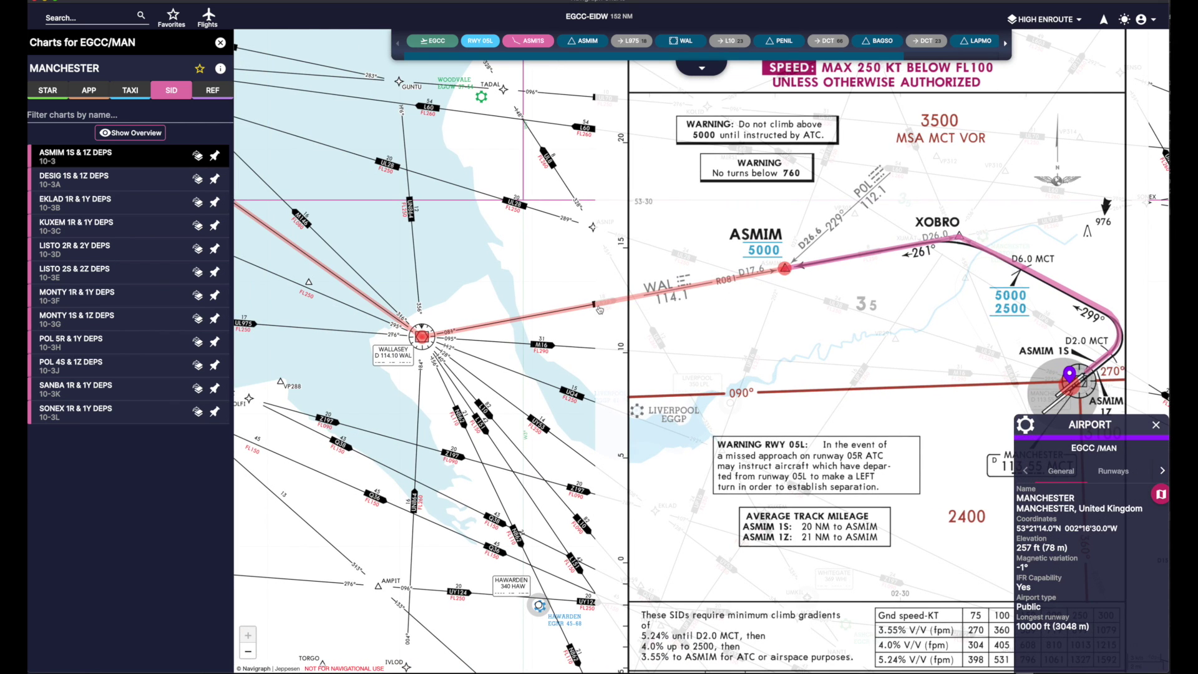
drag(526, 326, 667, 312)
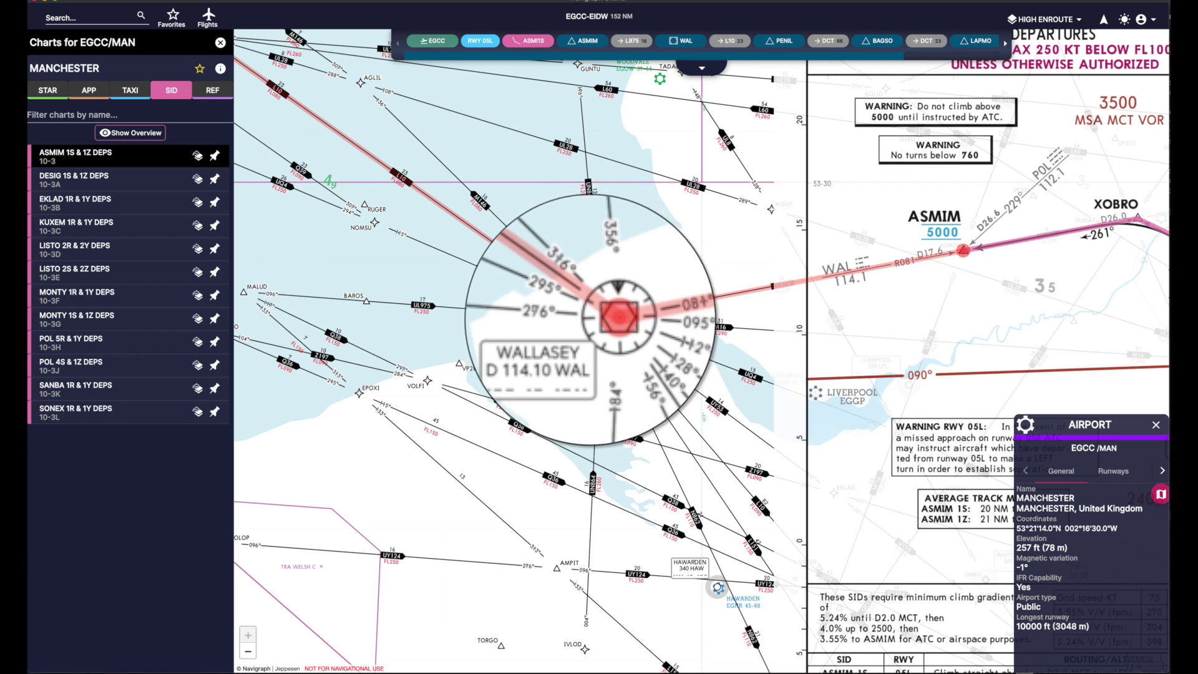
drag(430, 231, 644, 348)
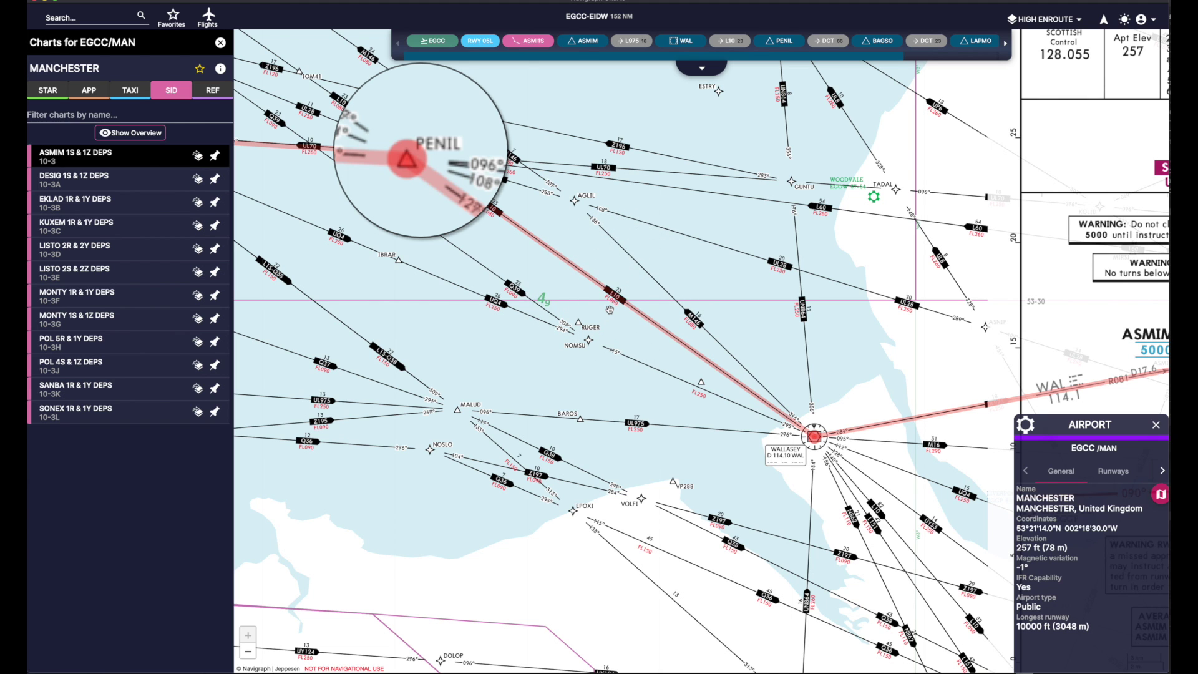
drag(470, 209, 754, 334)
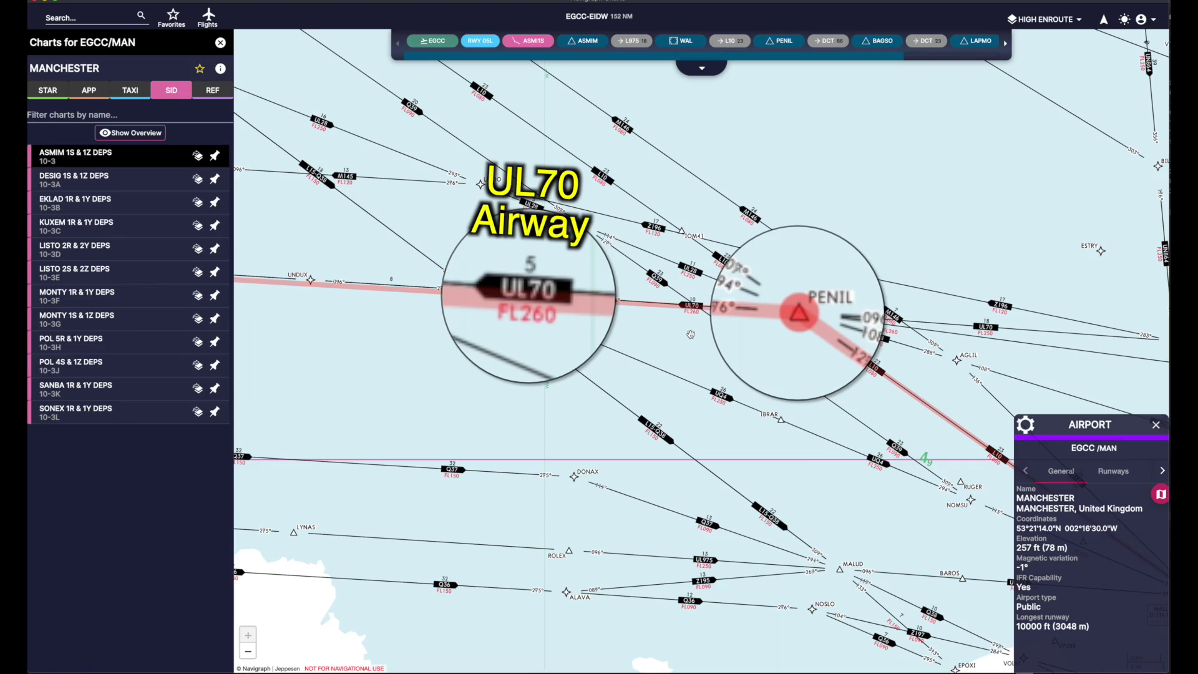
scroll(690, 334, down, 2)
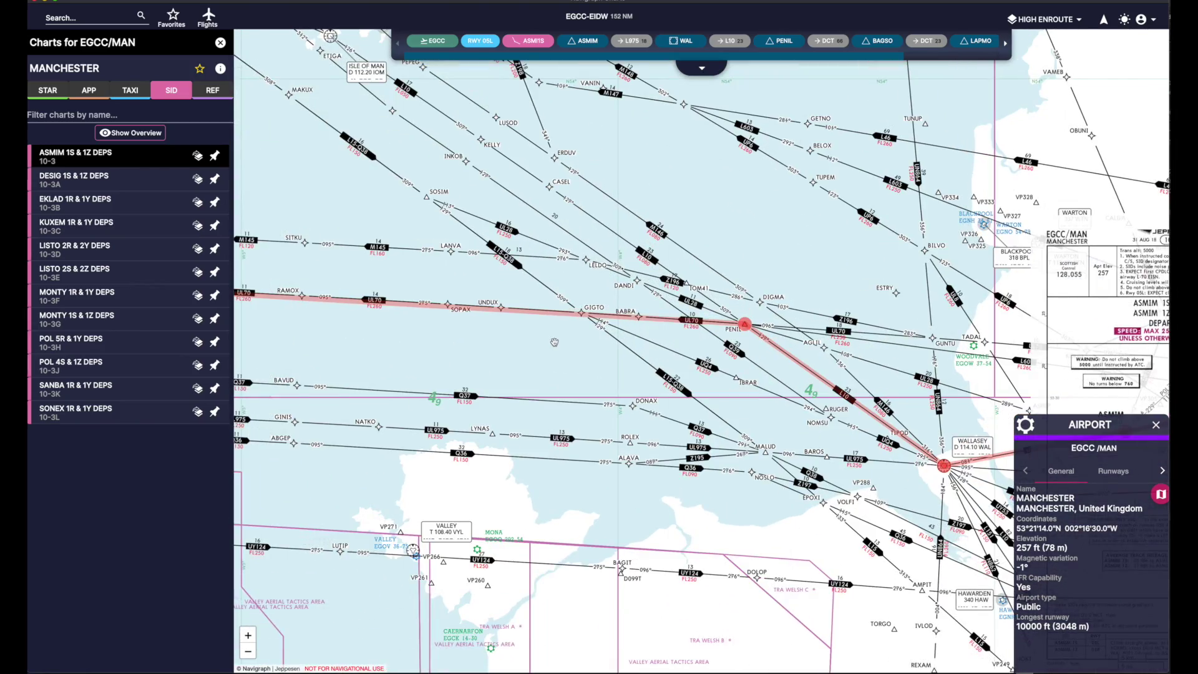
scroll(554, 341, up, 2)
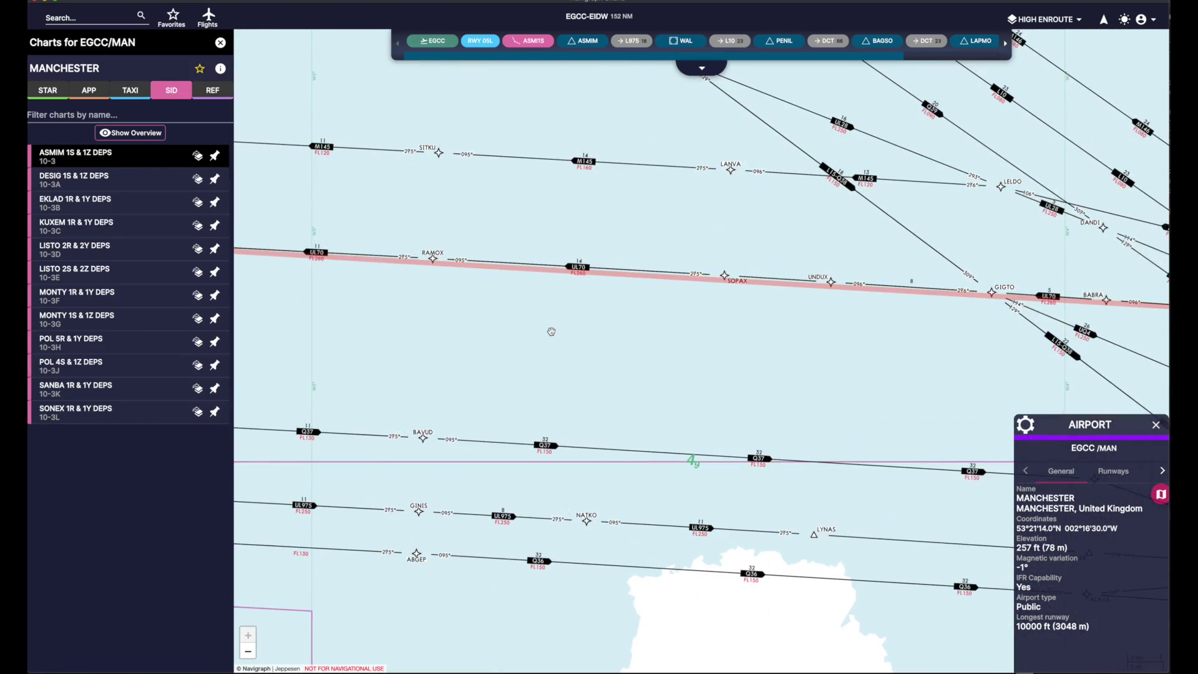
scroll(551, 331, down, 3)
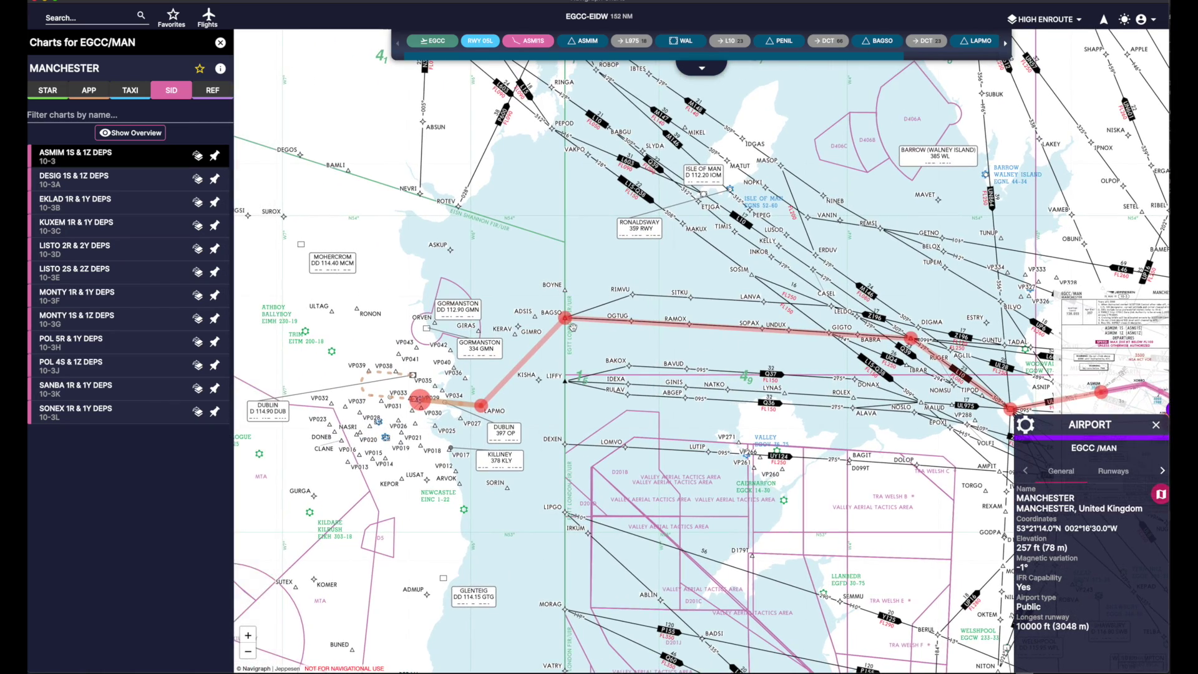
scroll(572, 326, up, 3)
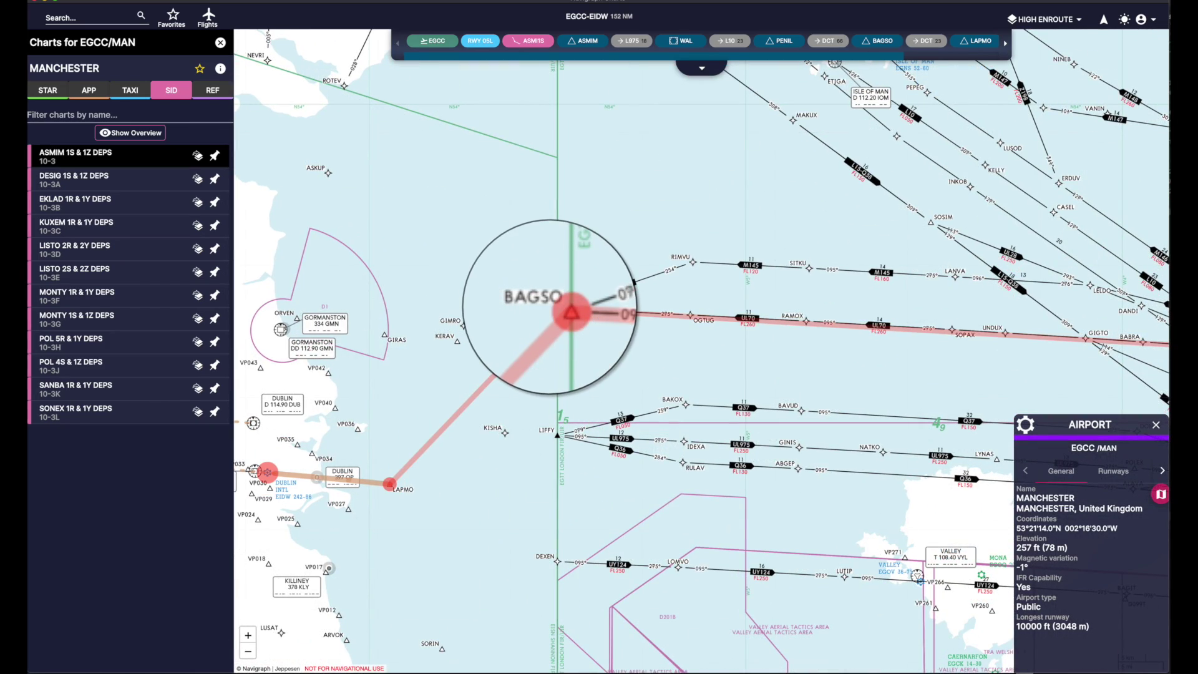
drag(807, 365, 674, 343)
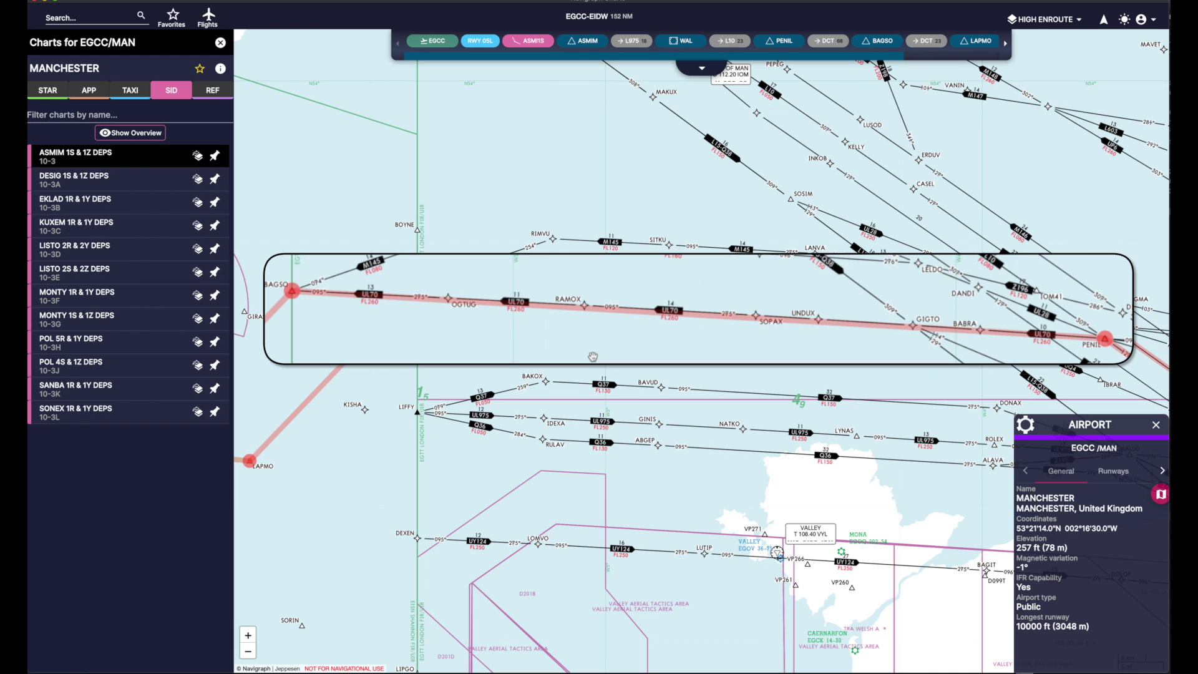
drag(592, 357, 763, 279)
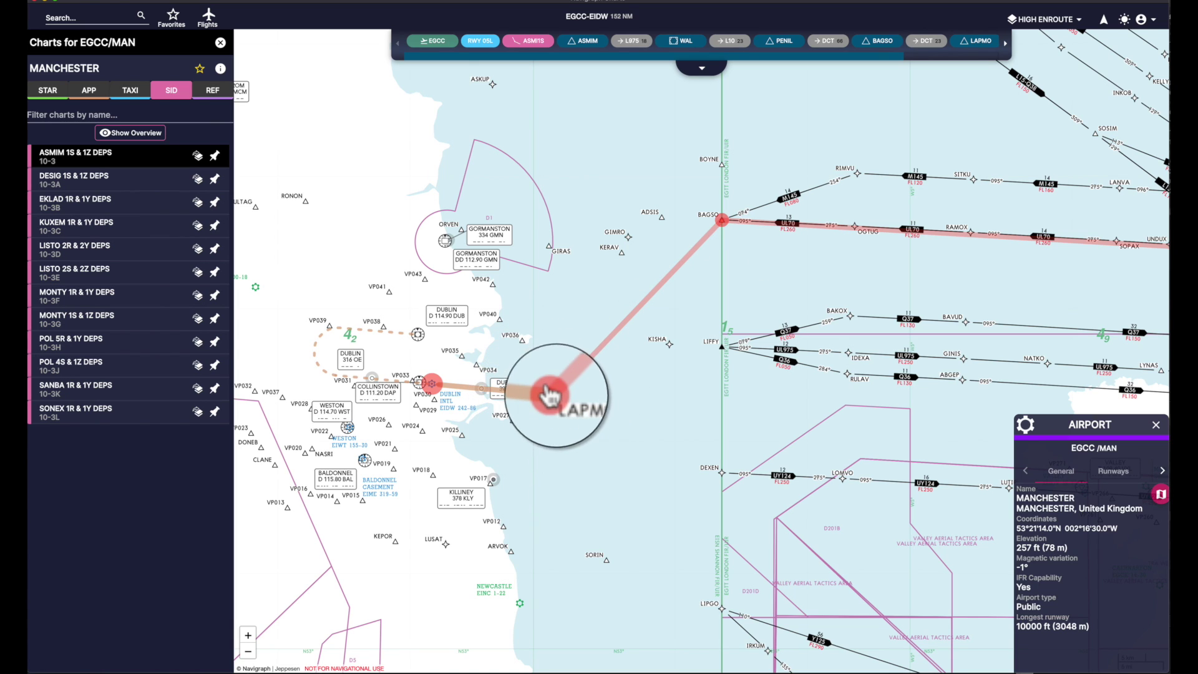
drag(544, 430, 727, 414)
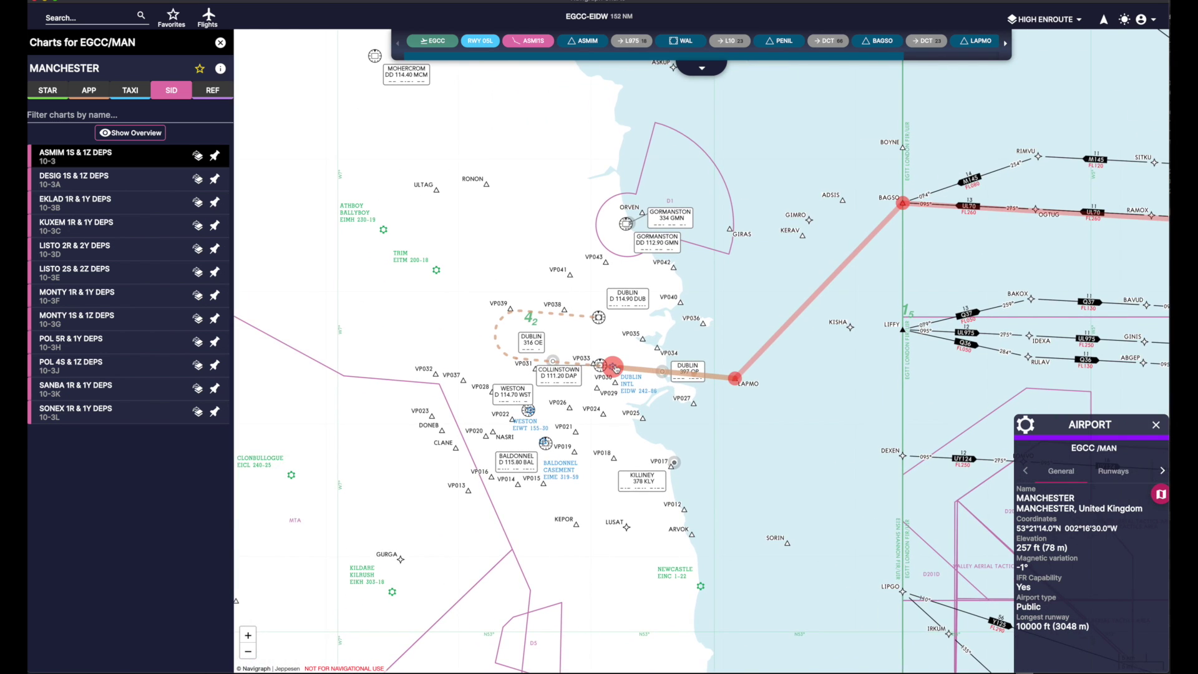
- Overlay Dublin's ILS OR LOC RWY 28 approach chart on the en-route map
click(613, 370)
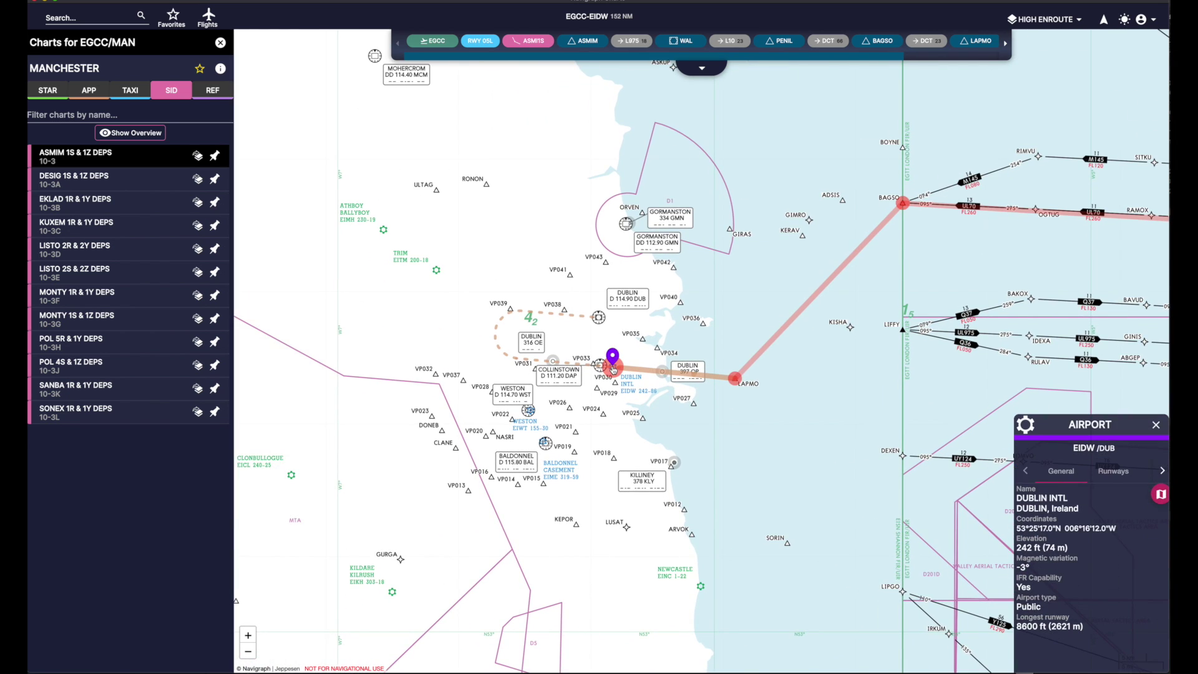
click(1160, 494)
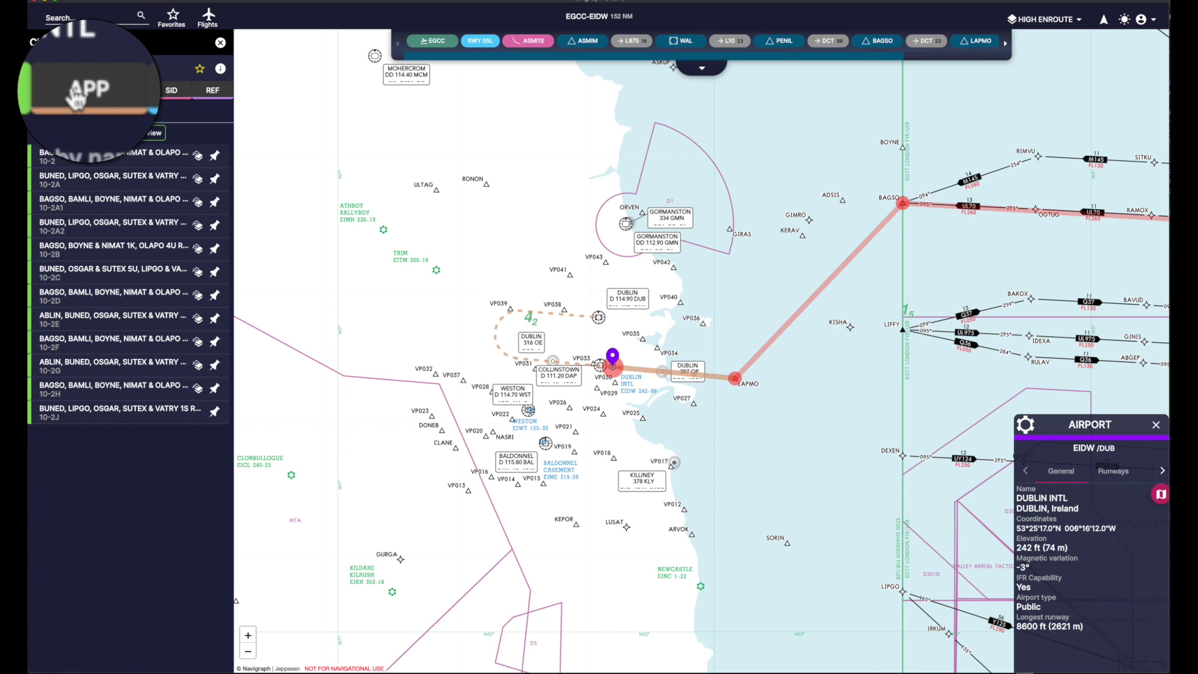
click(92, 91)
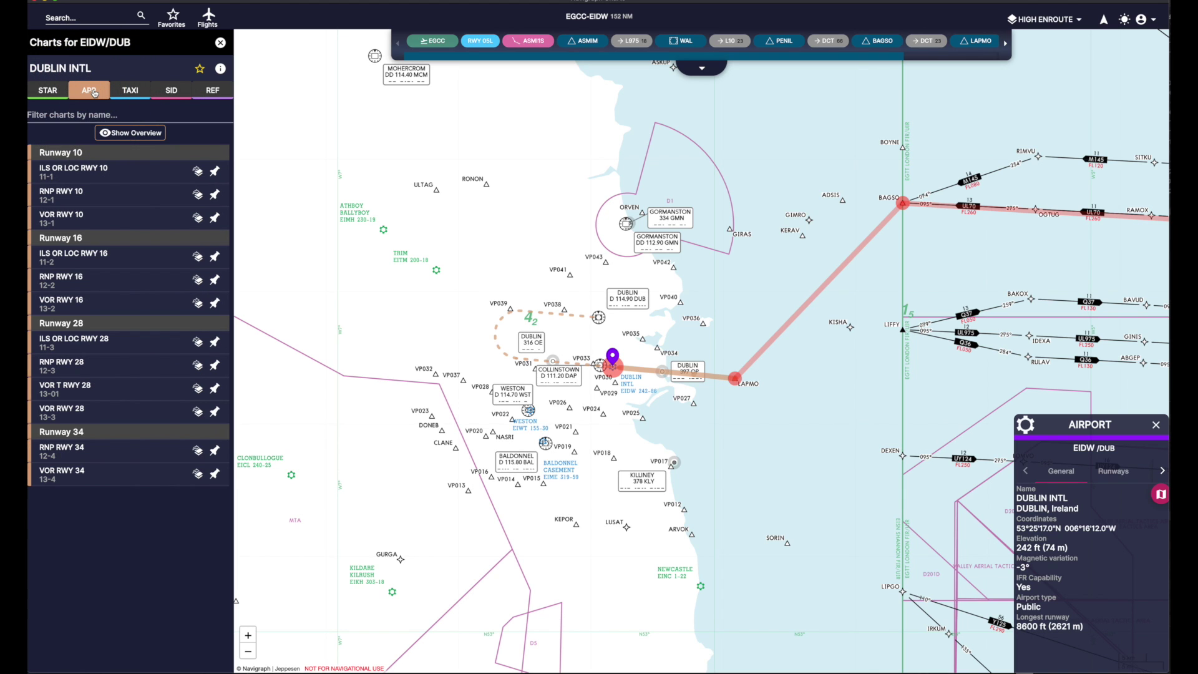
click(70, 348)
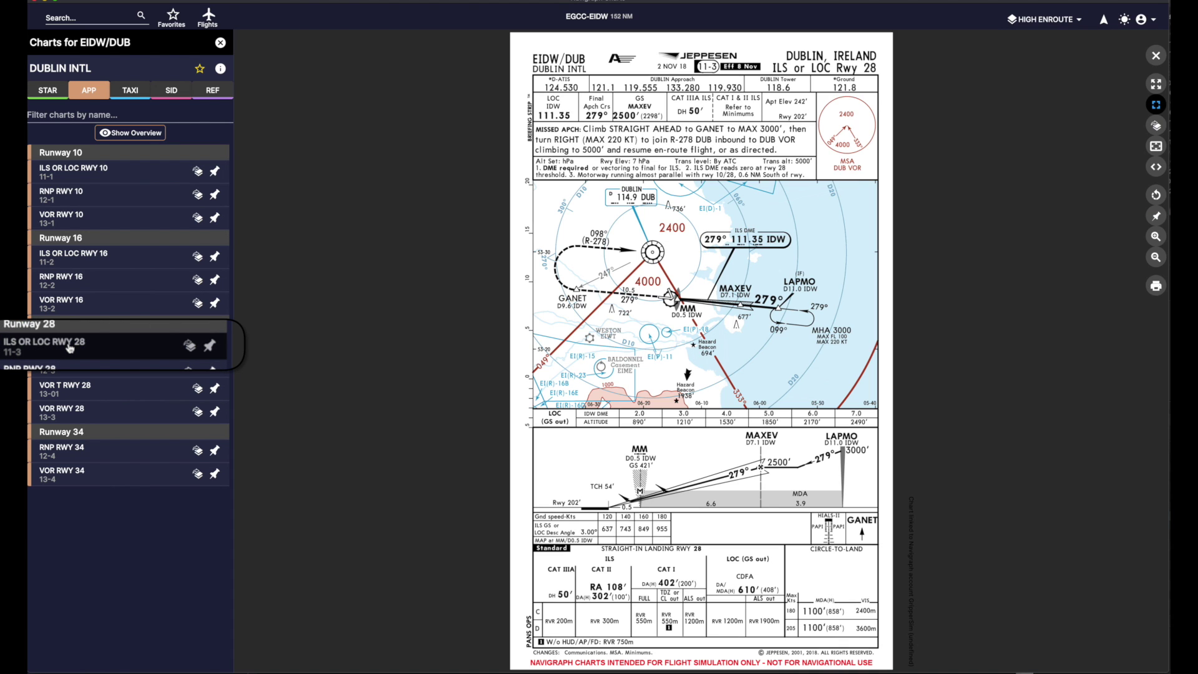
click(1156, 124)
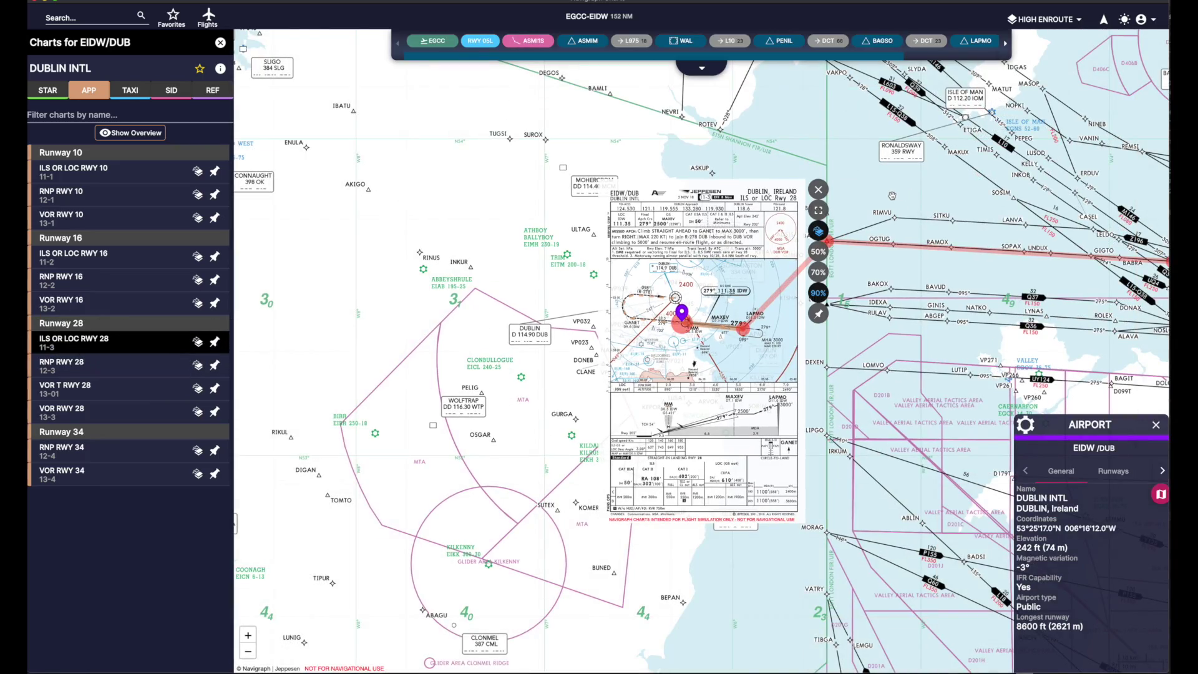
- Inspect the Rwy 28 approach overlay on the map, then remove it
scroll(892, 192, up, 5)
drag(784, 192, 998, 171)
scroll(999, 171, down, 2)
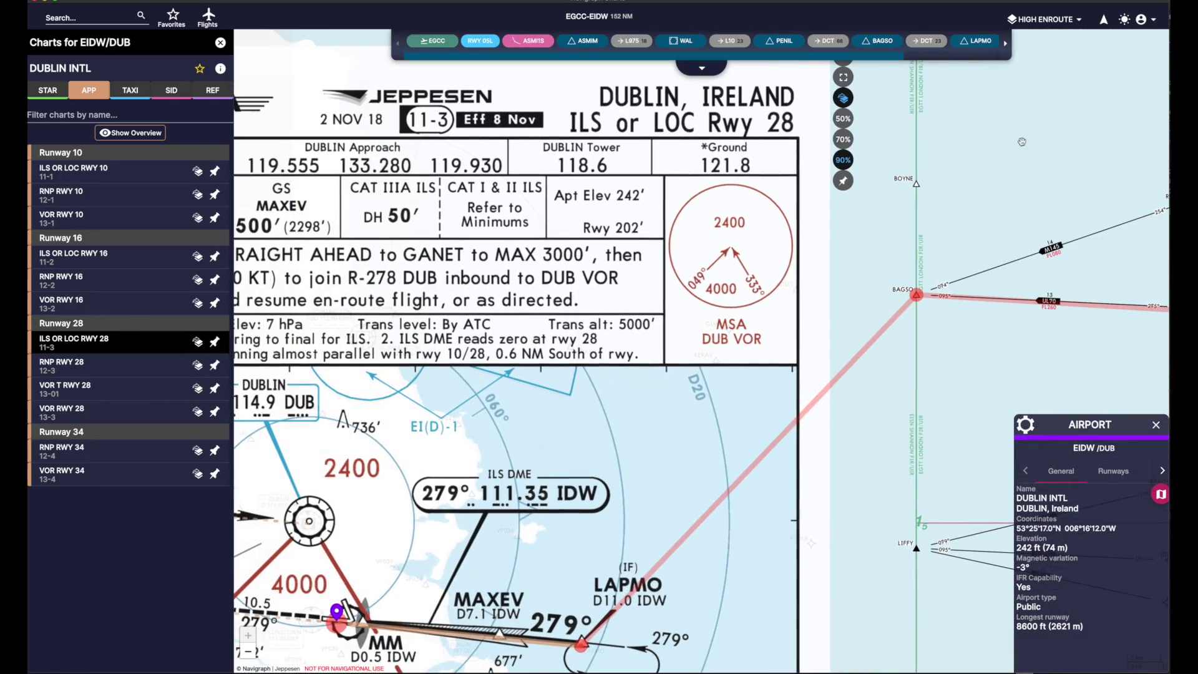
scroll(999, 170, down, 3)
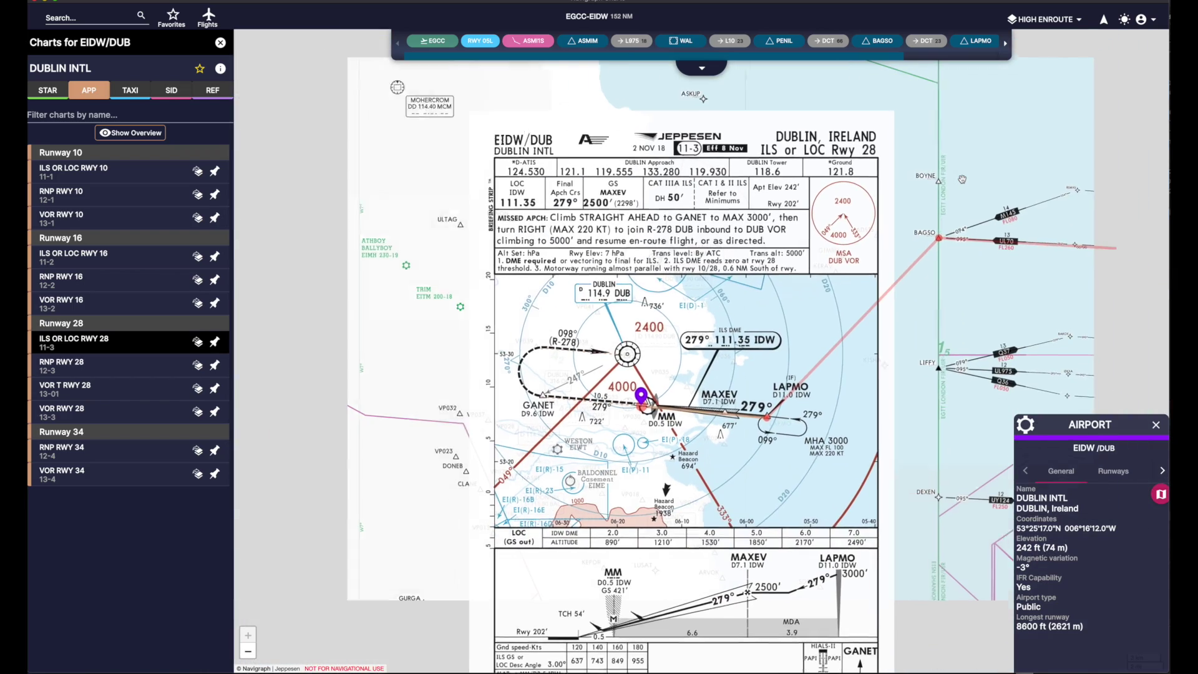
scroll(977, 179, up, 3)
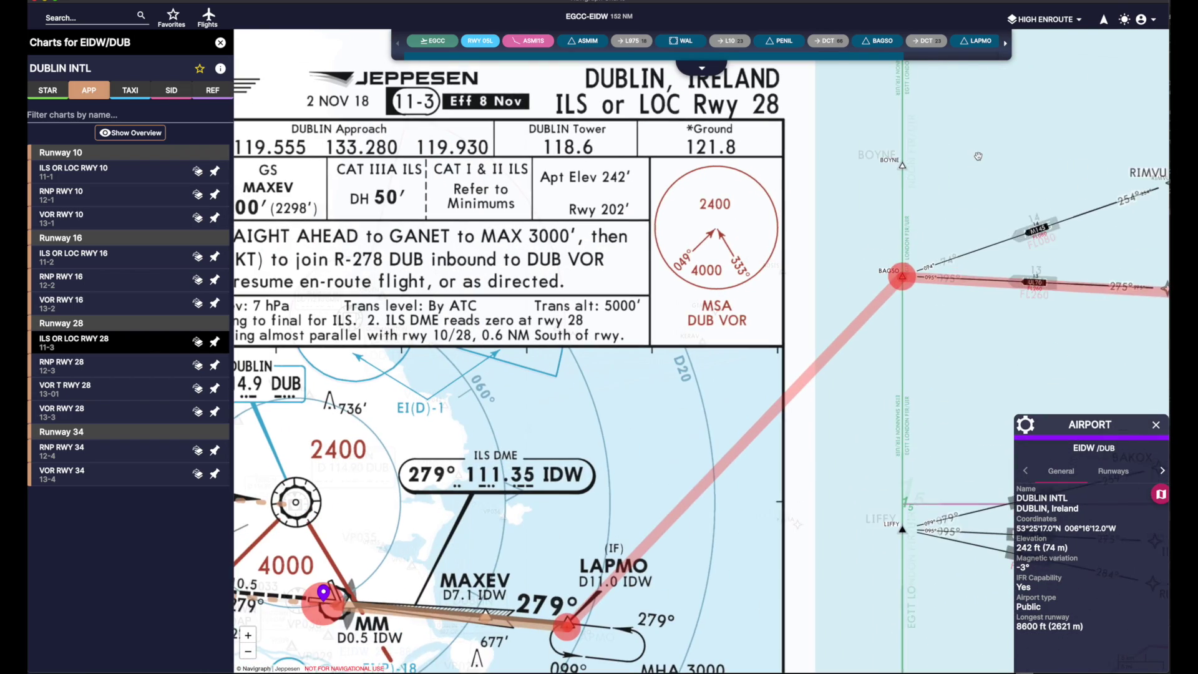
scroll(978, 156, down, 3)
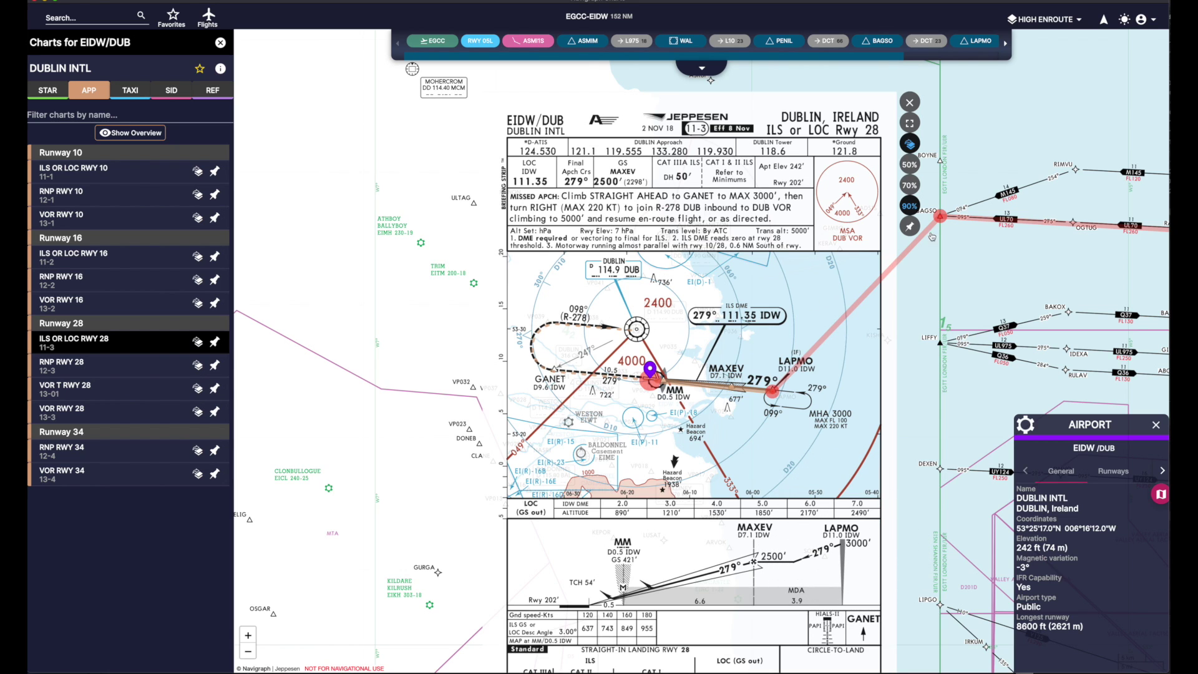
scroll(1001, 257, down, 3)
scroll(1001, 256, up, 3)
scroll(1004, 259, down, 4)
scroll(1010, 260, down, 5)
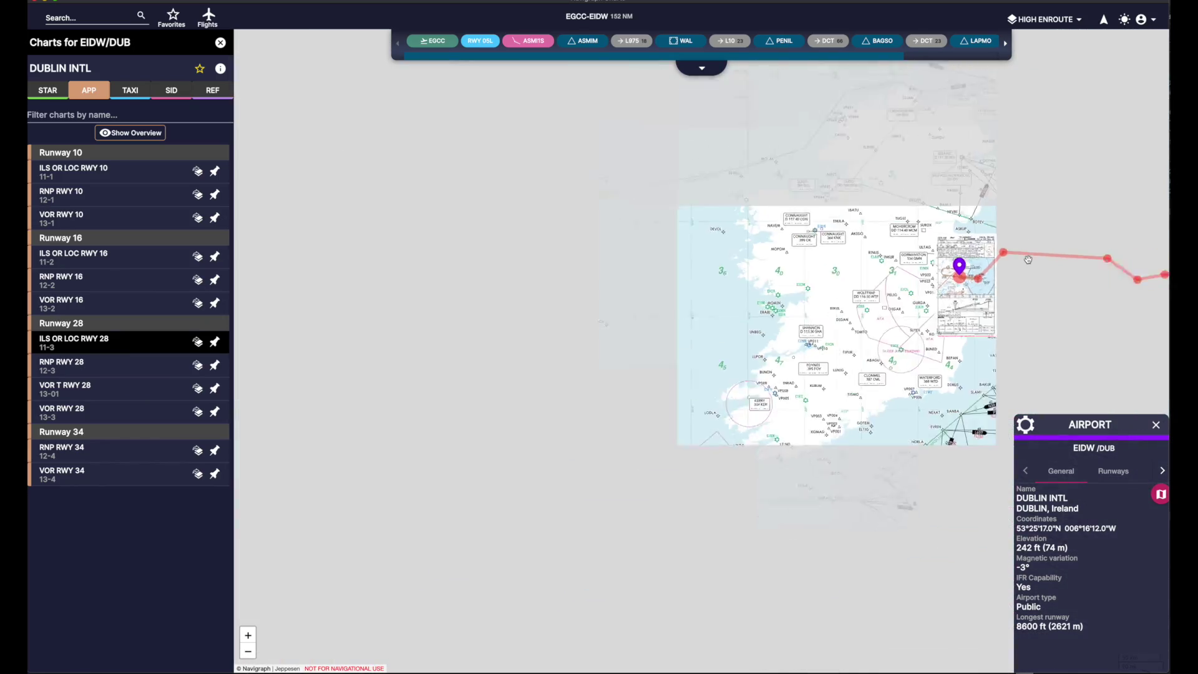
scroll(1053, 268, up, 6)
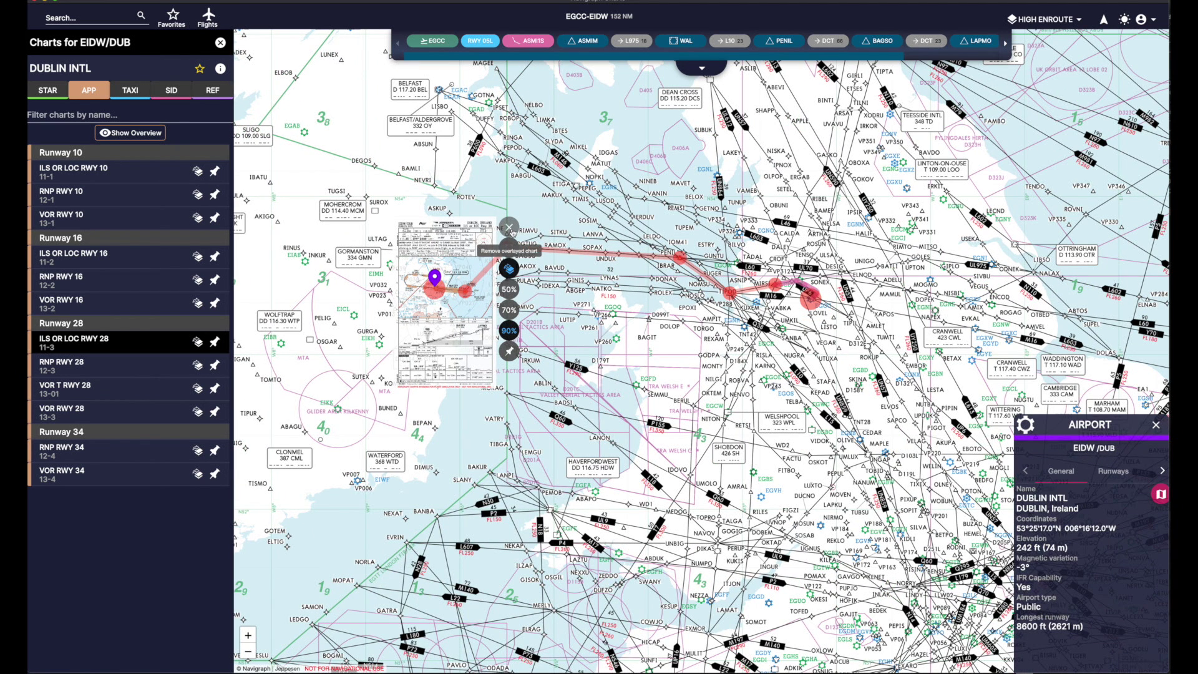
click(509, 227)
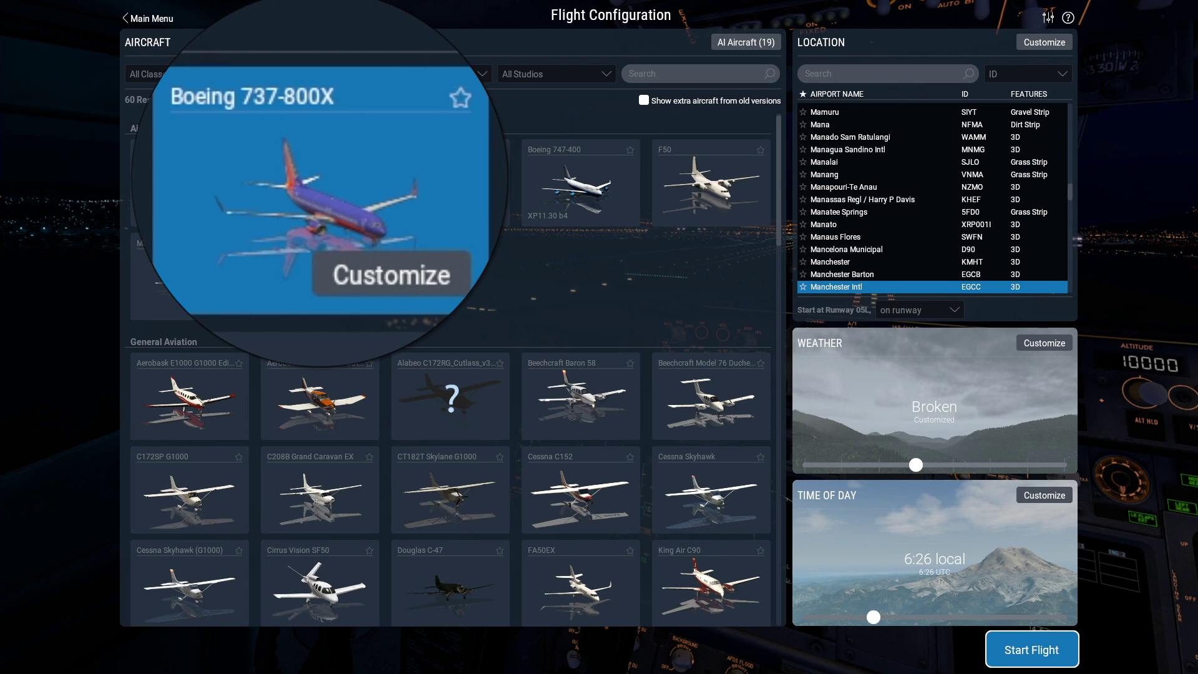
- Open the departure location details to start at Manchester Intl runway 05L
click(1046, 42)
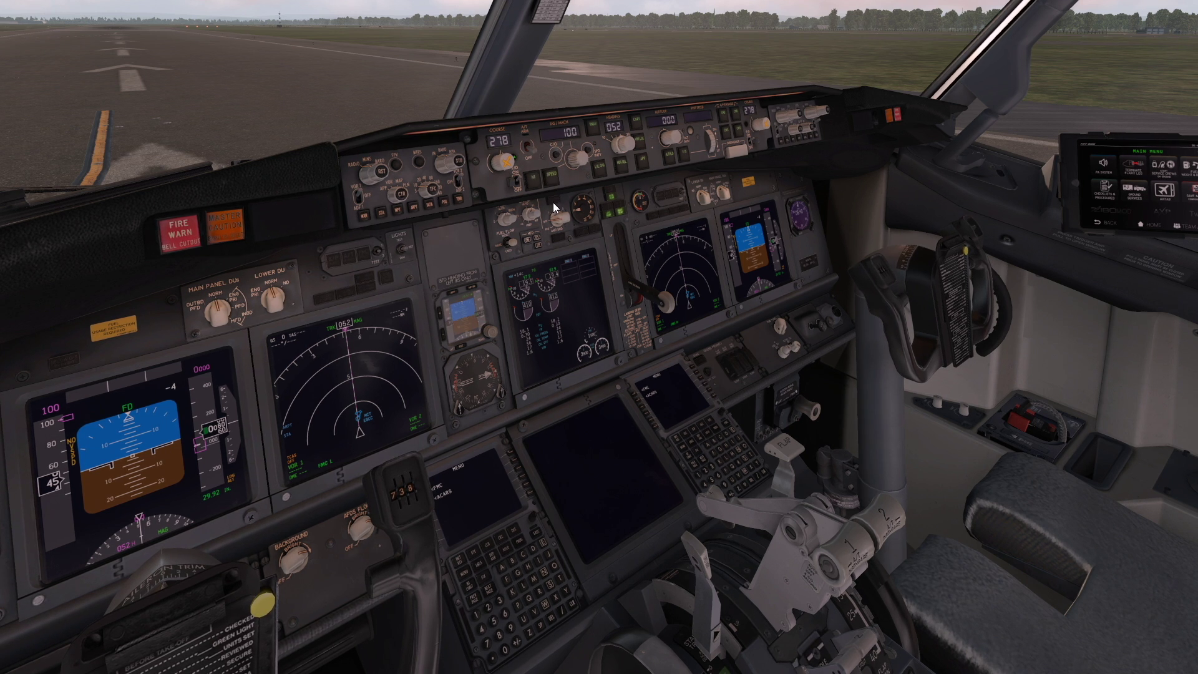
- Cycle the A/T ARM switch on and off and clear the A/T P/RST warning light
click(529, 149)
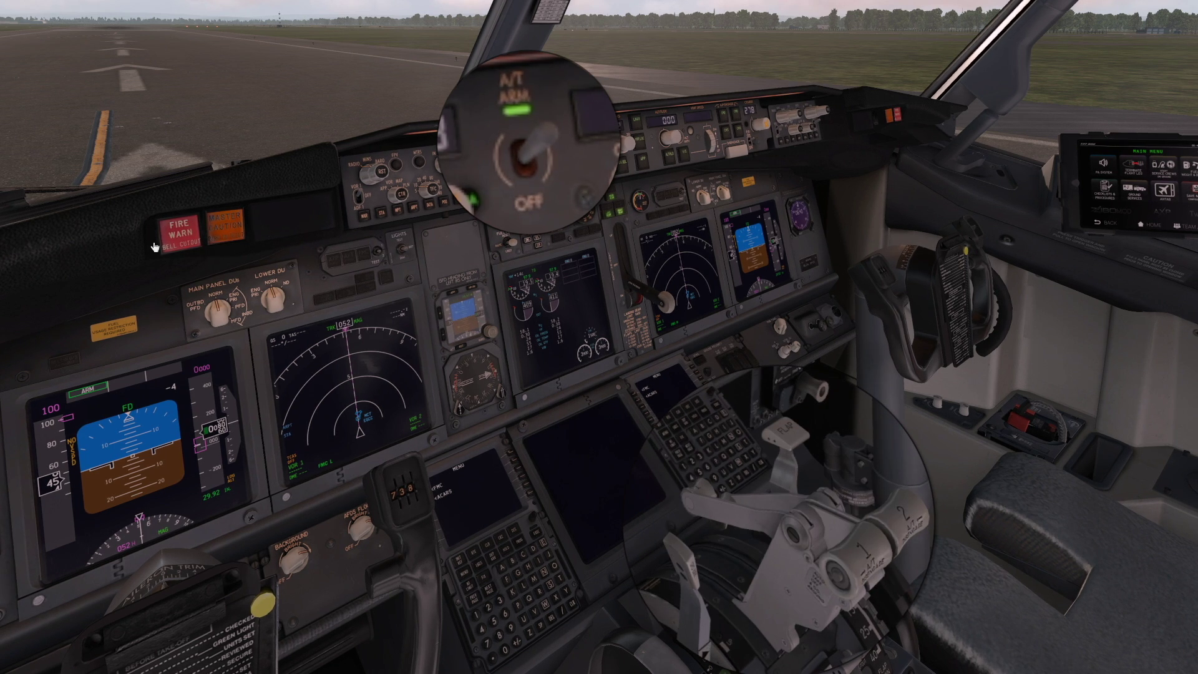
key(shift+a)
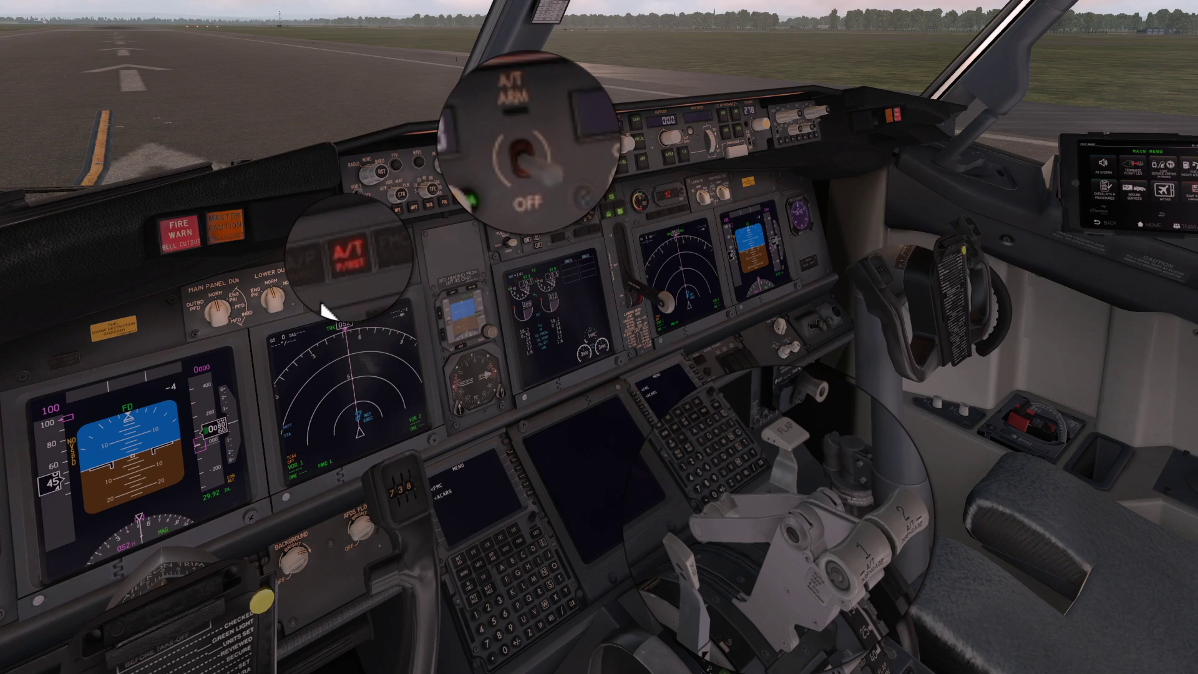
click(350, 259)
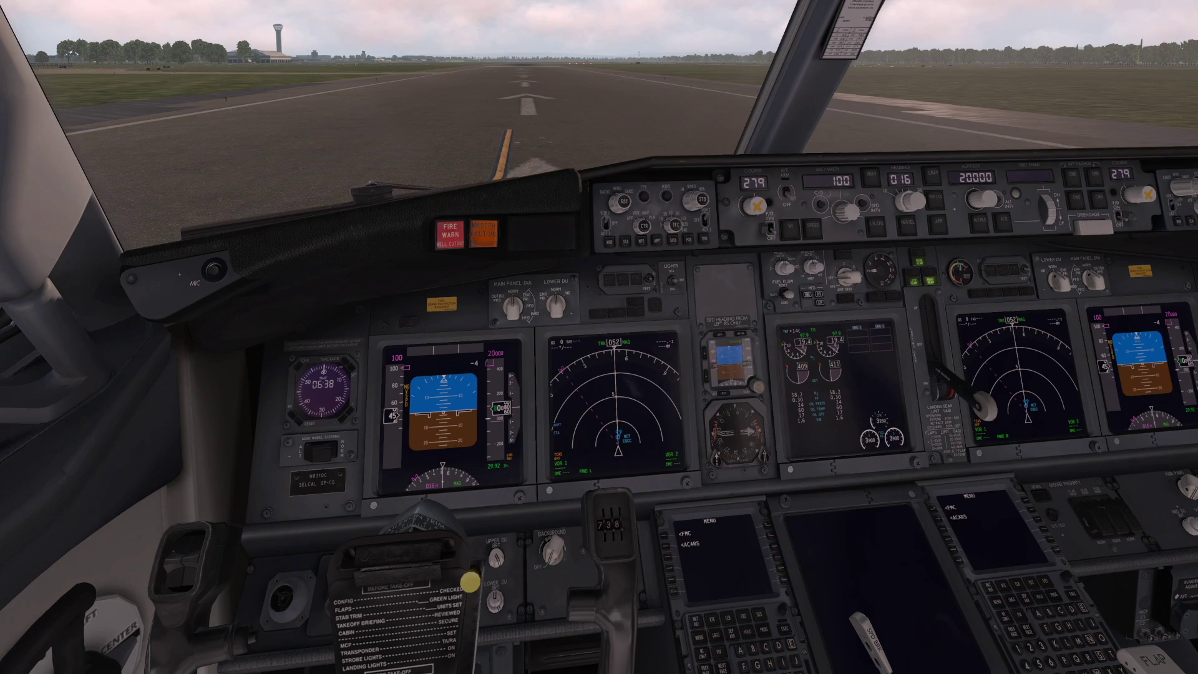
drag(387, 256, 137, 288)
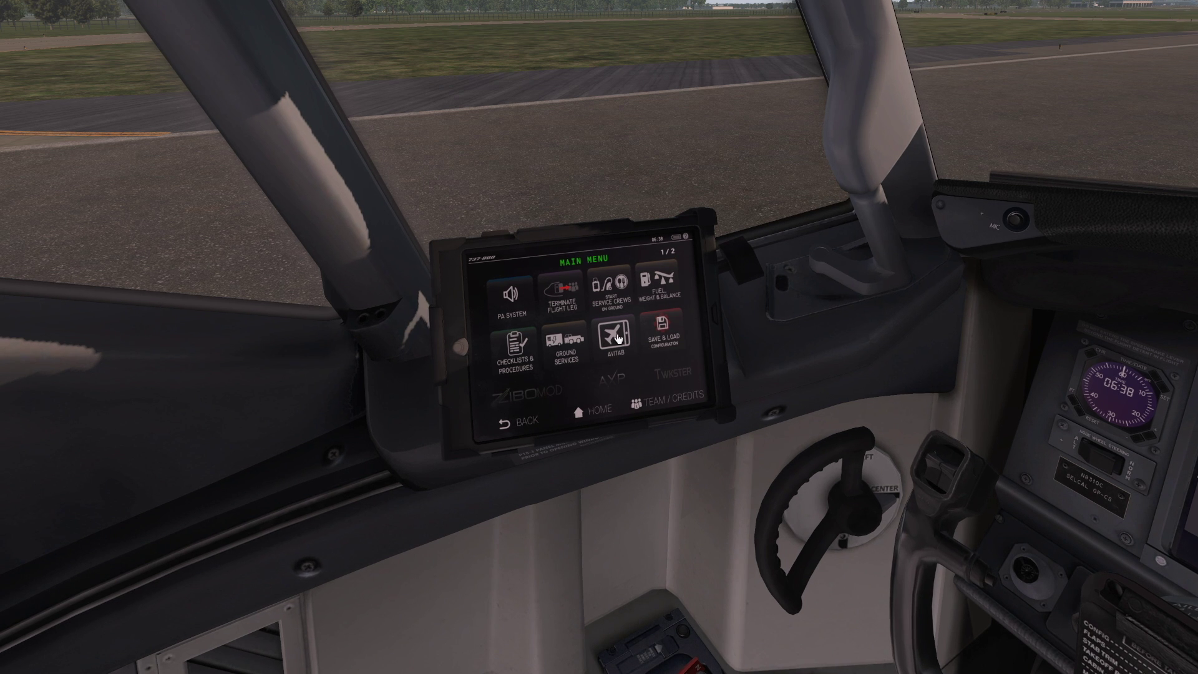
- In AviTab's route wizard, enter arrival EIDW and compute the 153 nm EGCC–EIDW route
click(618, 337)
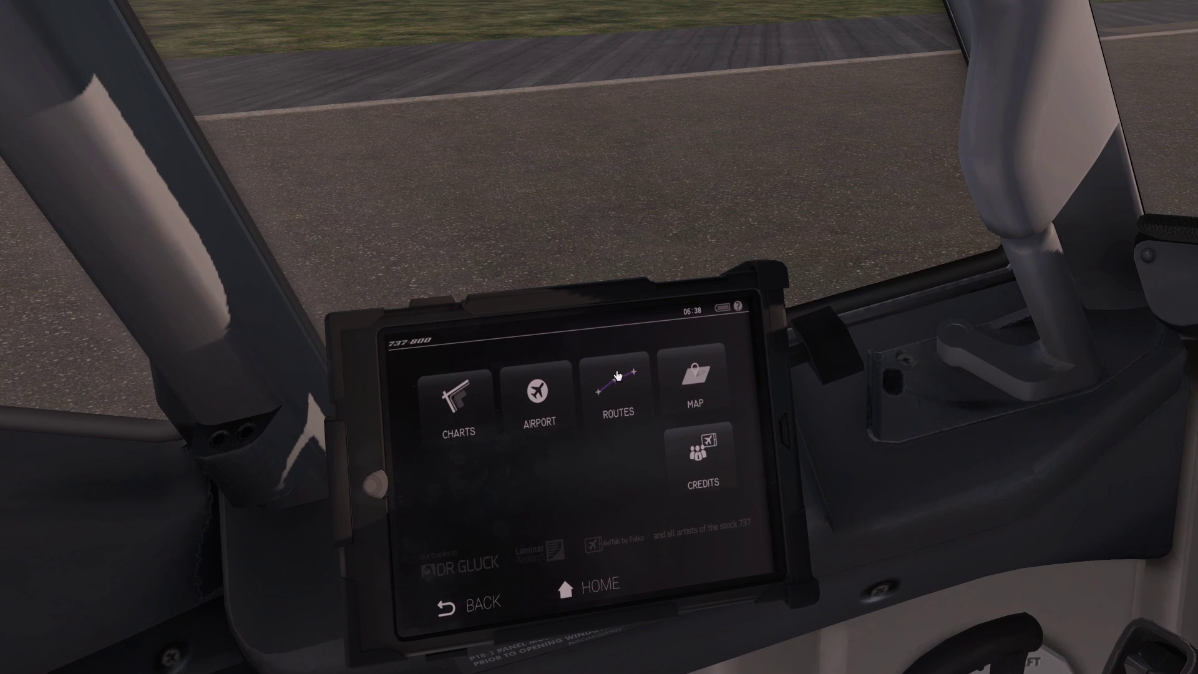
click(600, 342)
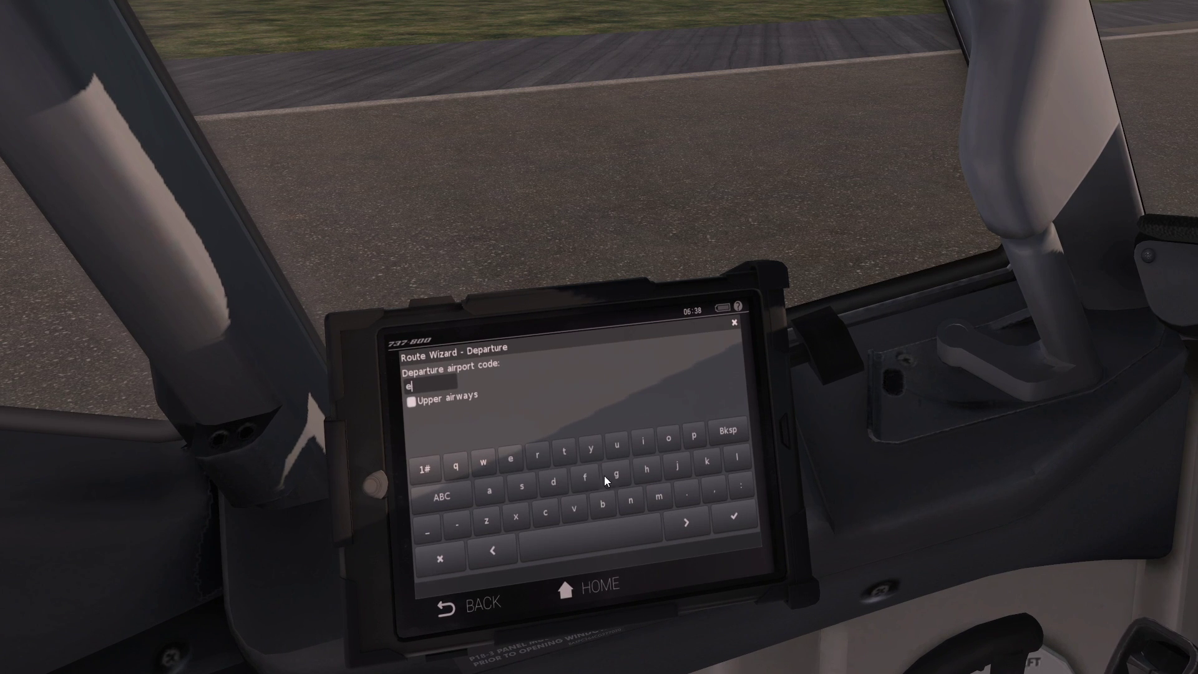
click(510, 458)
click(643, 441)
click(553, 481)
click(484, 462)
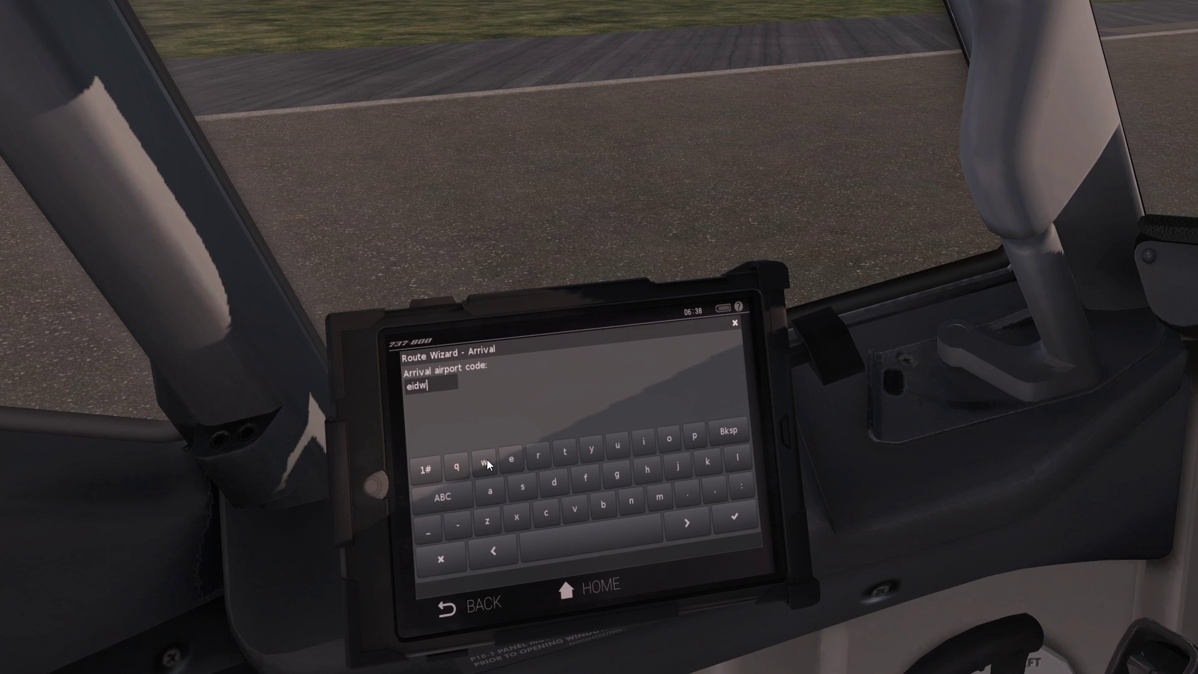
click(734, 515)
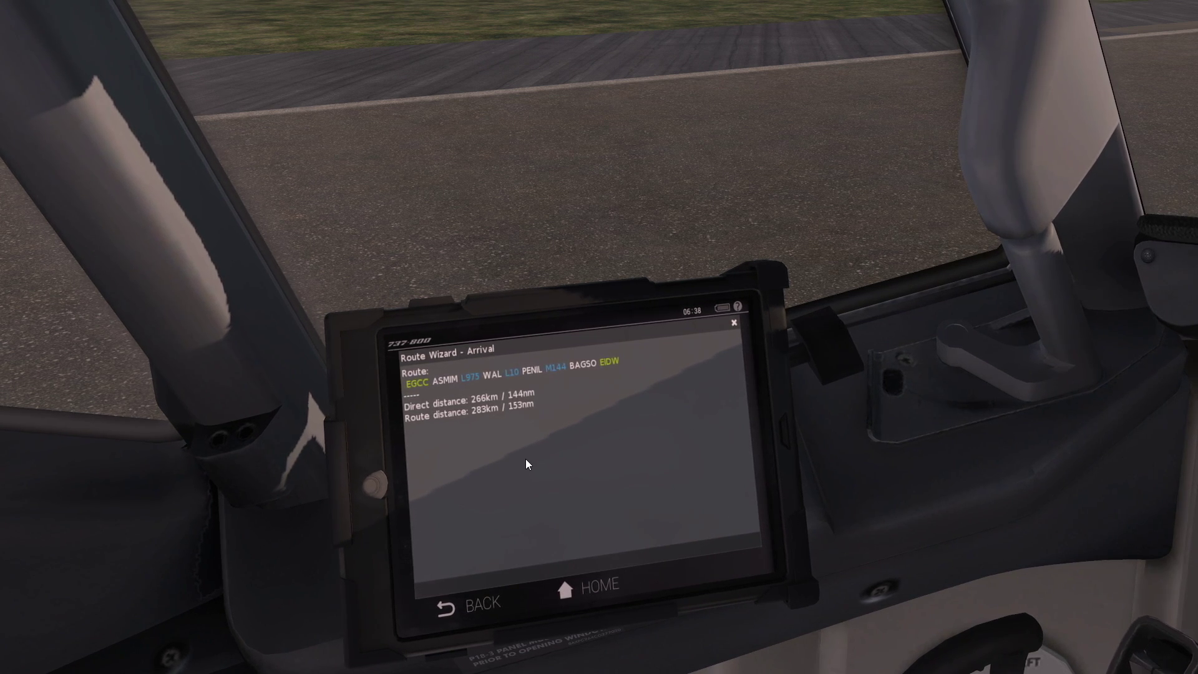
- Open the FUEL, PAYLOAD AND CG page via Fuel, Weight & Balance and Payload
click(573, 587)
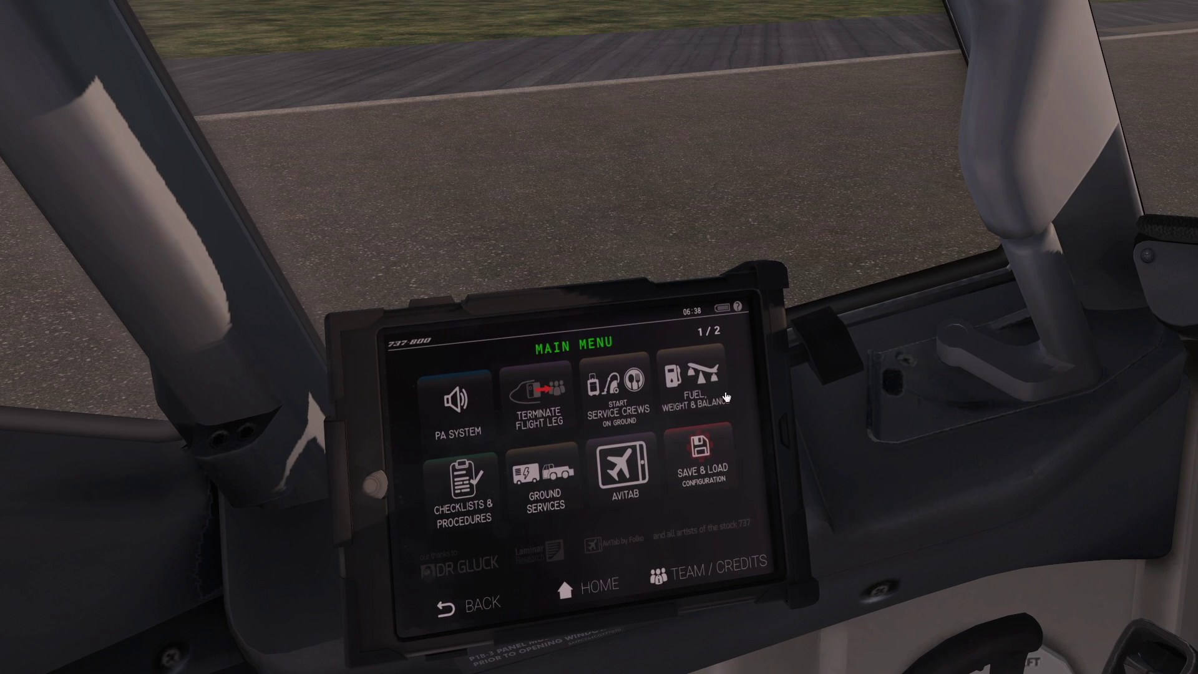
click(689, 384)
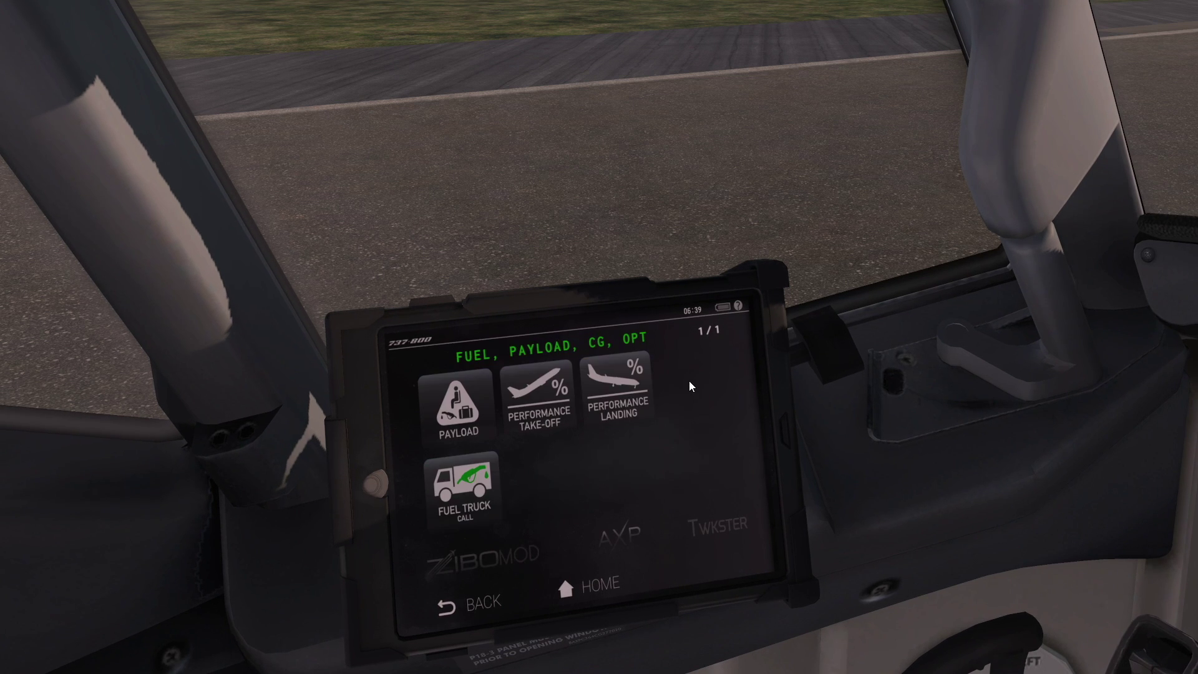
click(454, 406)
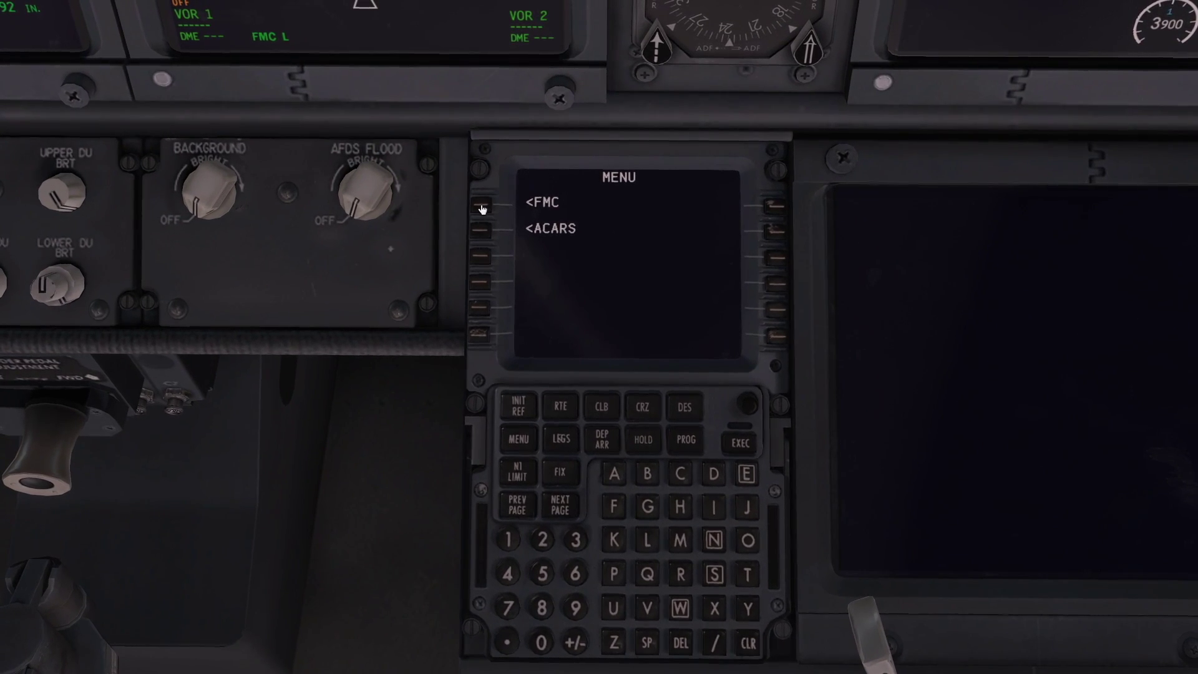
- Go from the FMC IDENT page to the POS INIT page
click(483, 209)
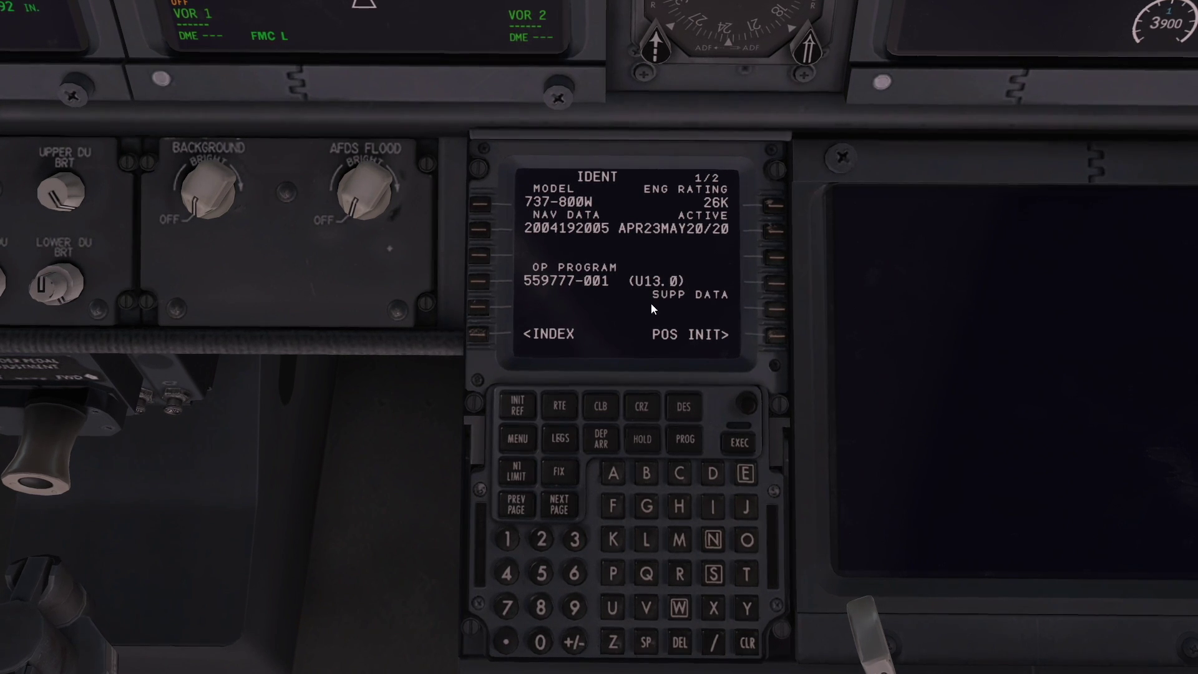
click(779, 337)
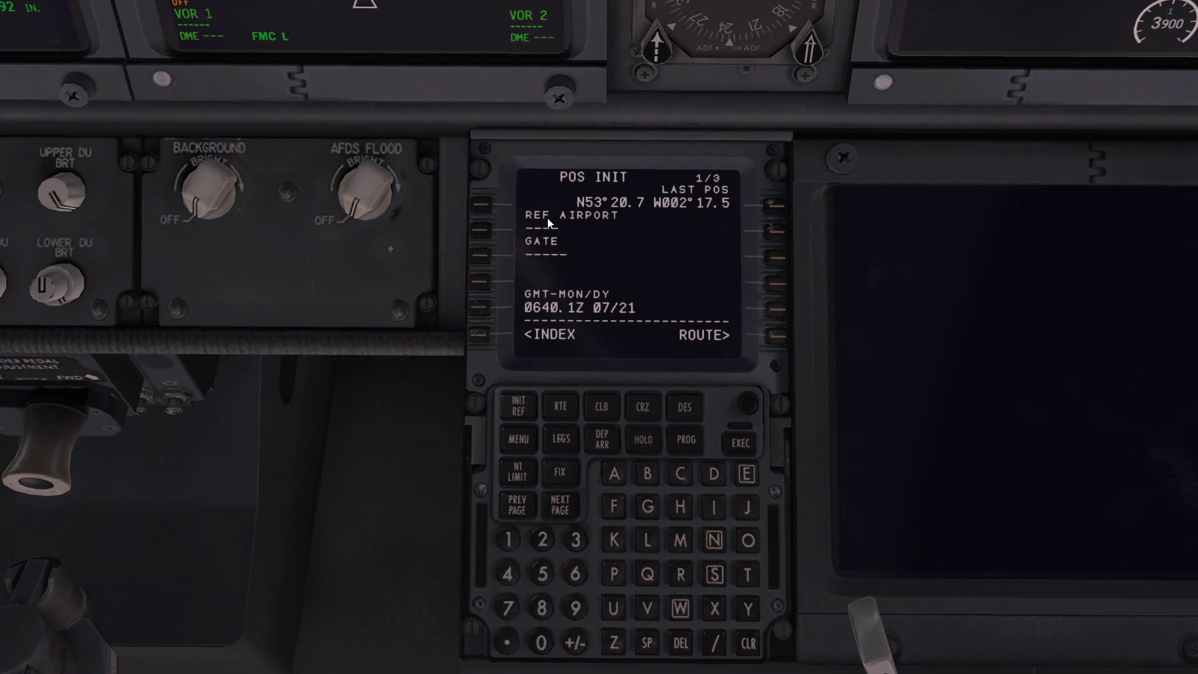
- Enter EGCC as the POS INIT reference airport and continue to the ROUTE page
click(746, 474)
click(648, 506)
click(680, 474)
click(680, 475)
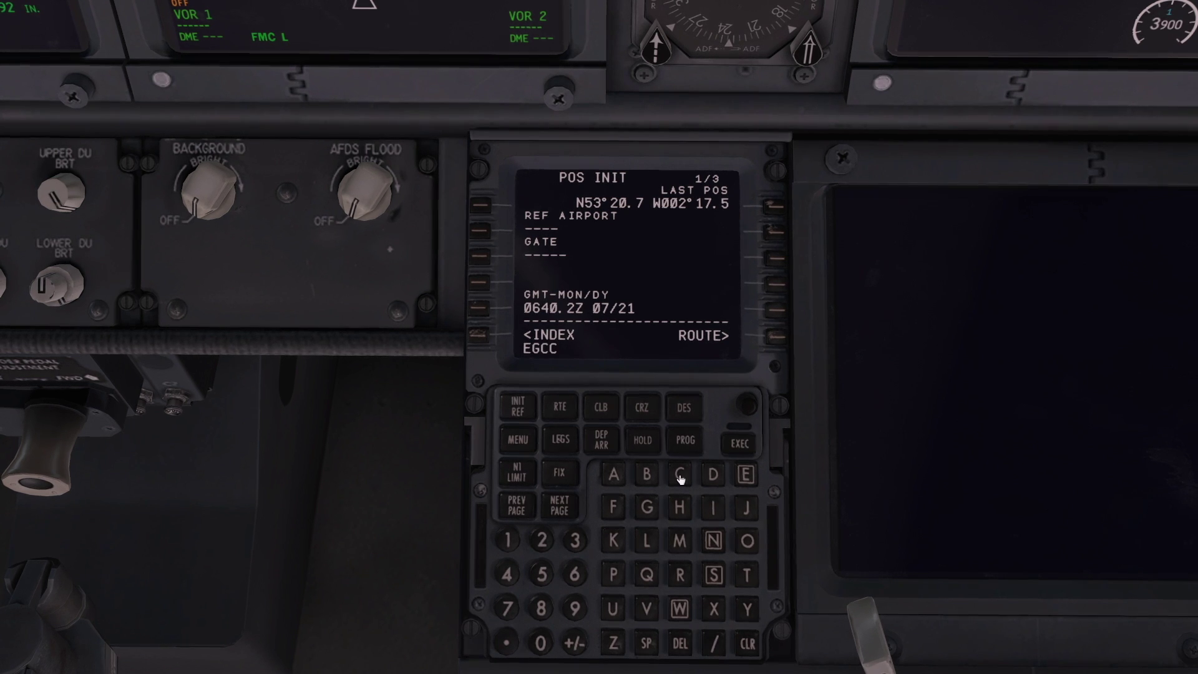
click(481, 229)
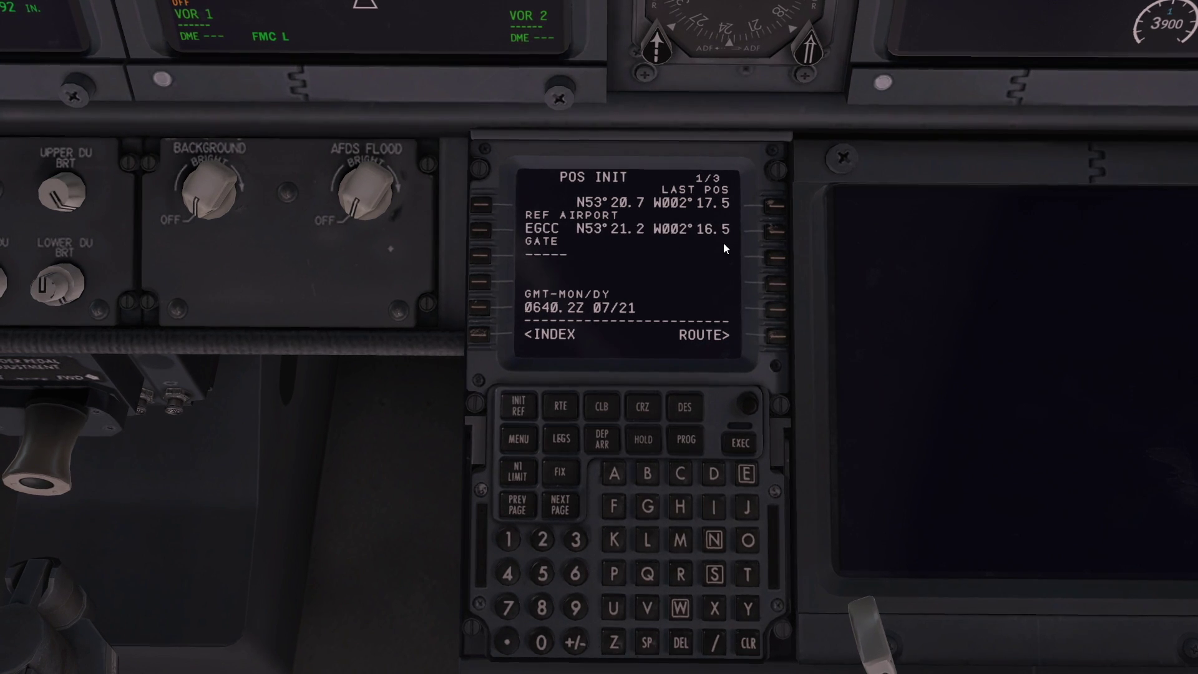
click(775, 337)
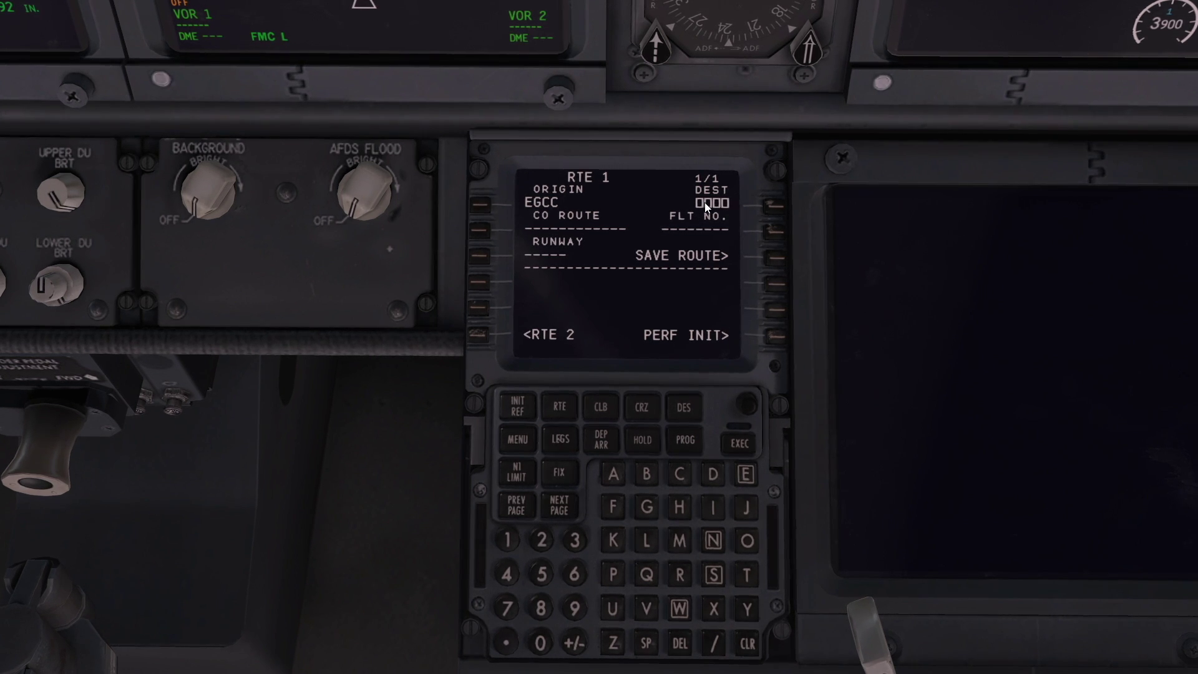
- Attempt the destination code (EIWD, then EIWF), clearing the NOT IN DATABASE error along the way
click(746, 475)
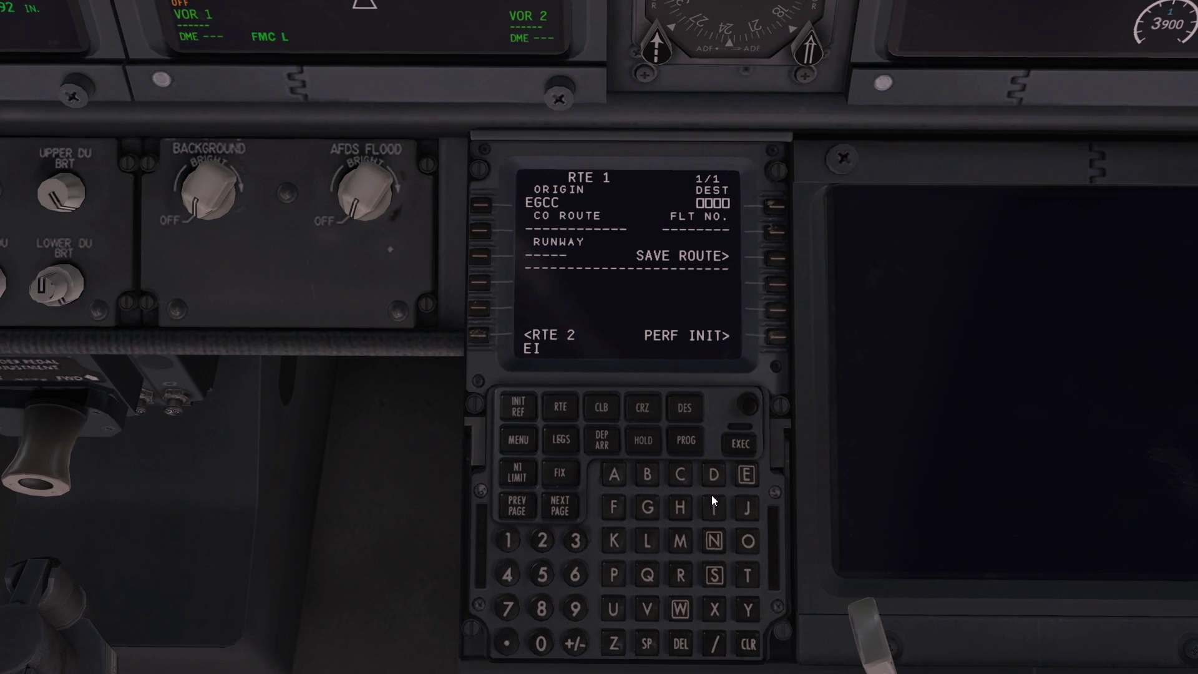
click(679, 609)
click(713, 474)
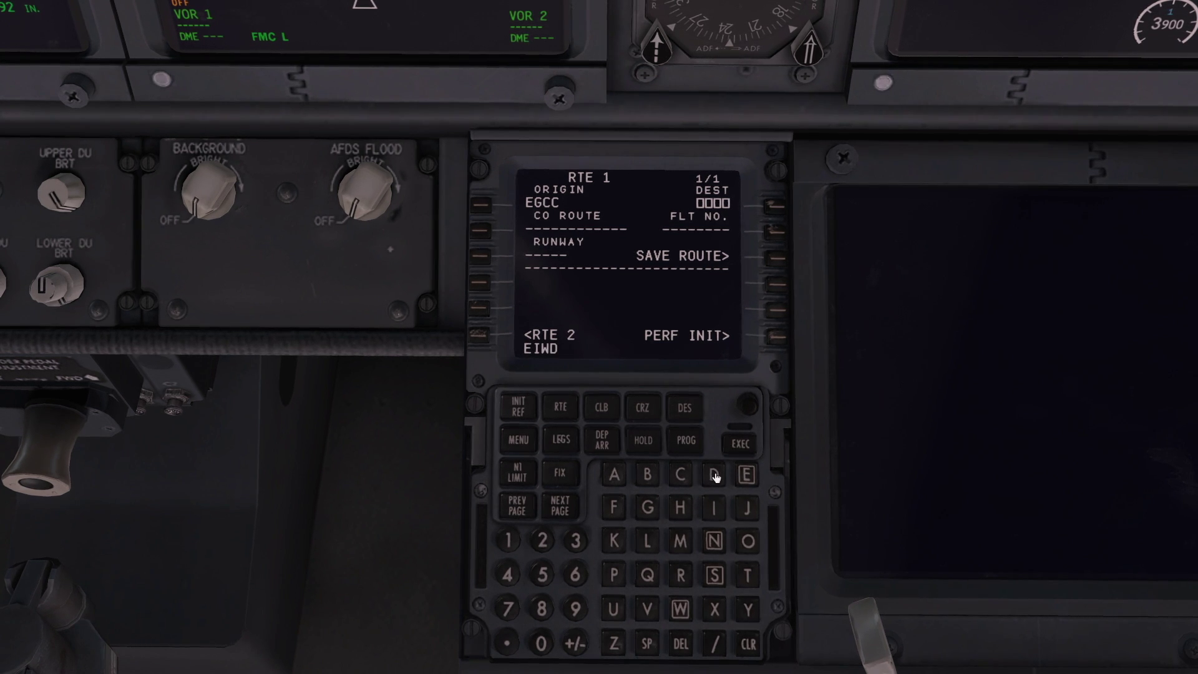
click(773, 207)
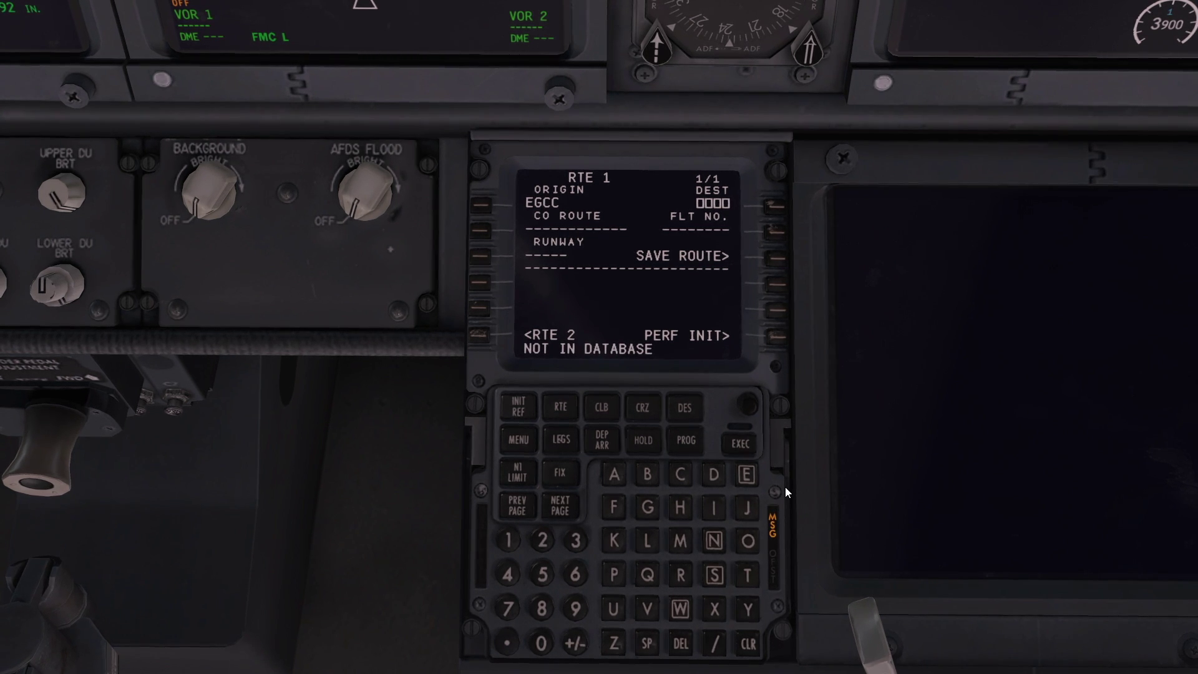
click(747, 643)
click(748, 643)
click(747, 643)
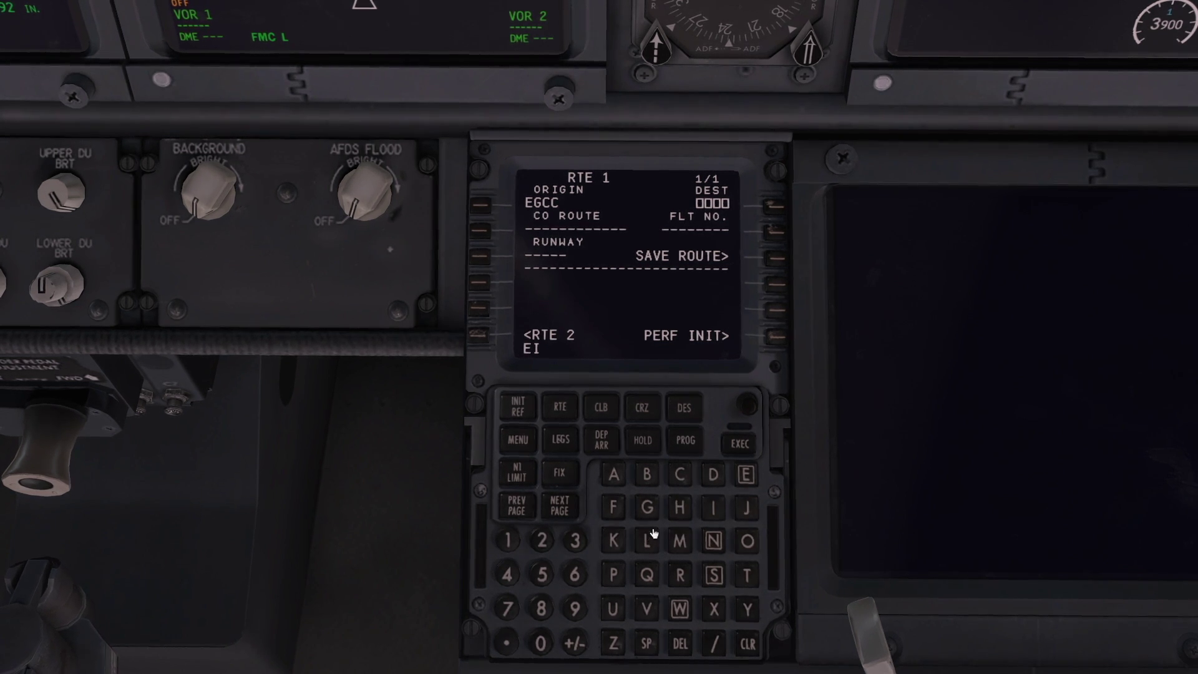
click(680, 607)
click(613, 507)
click(779, 206)
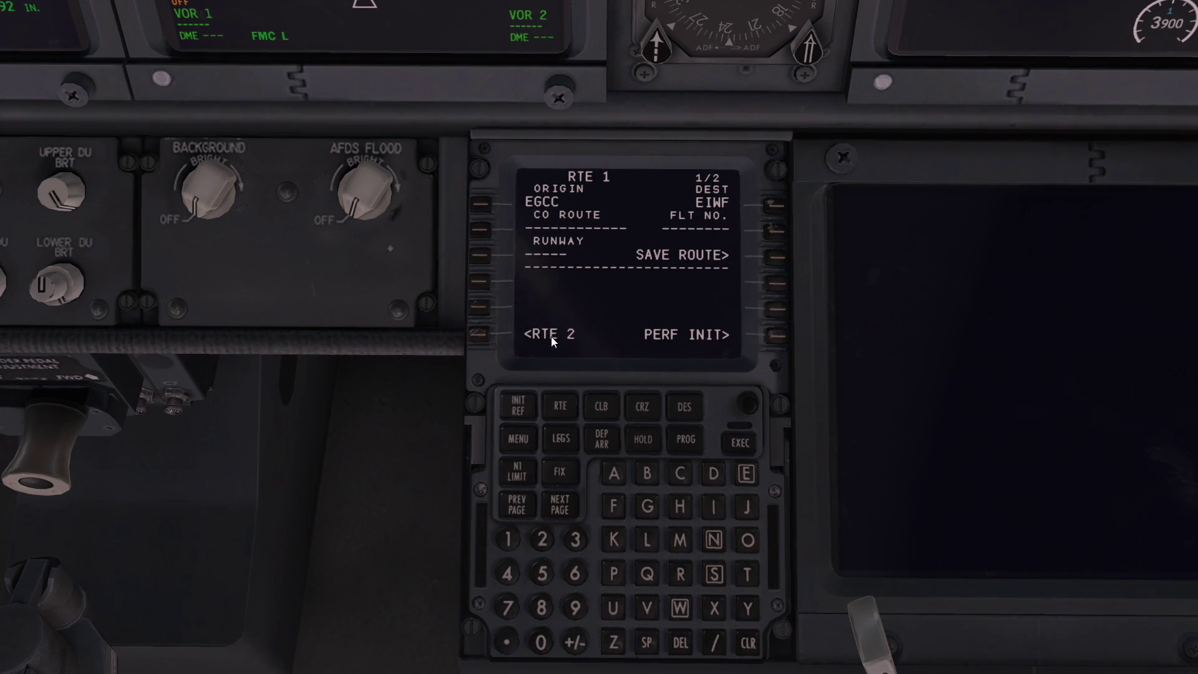
- Set EIDW as the destination, execute the route change, and bring up PERF INIT
click(746, 474)
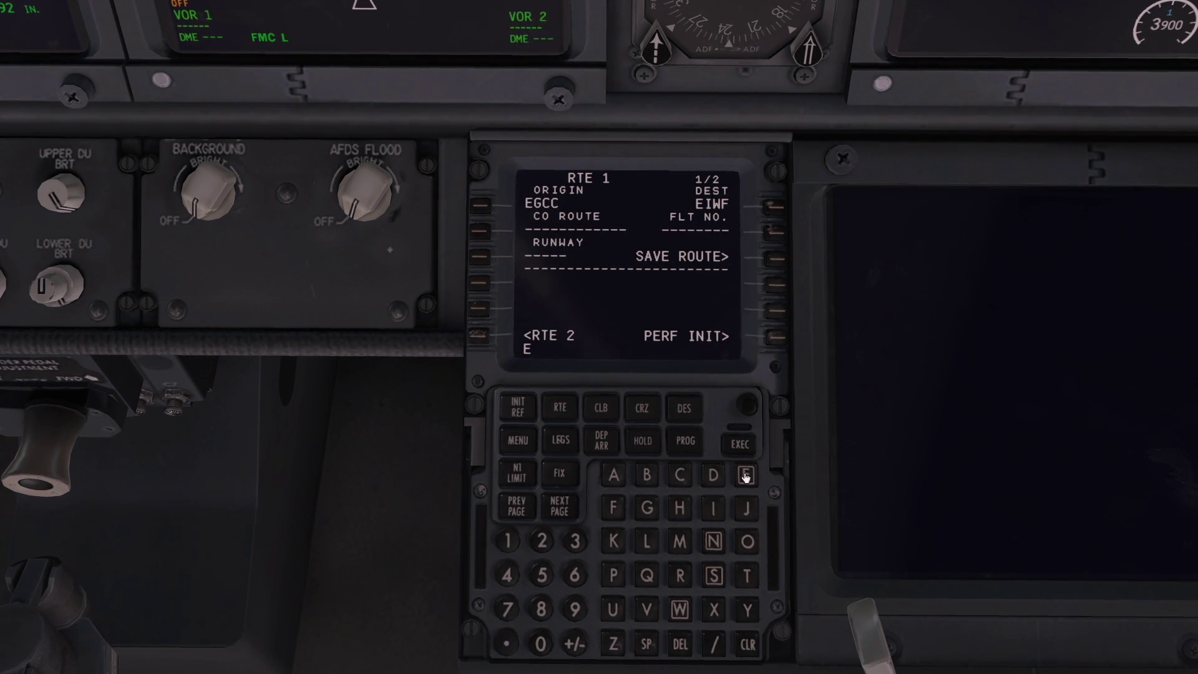
click(713, 506)
click(711, 476)
click(679, 608)
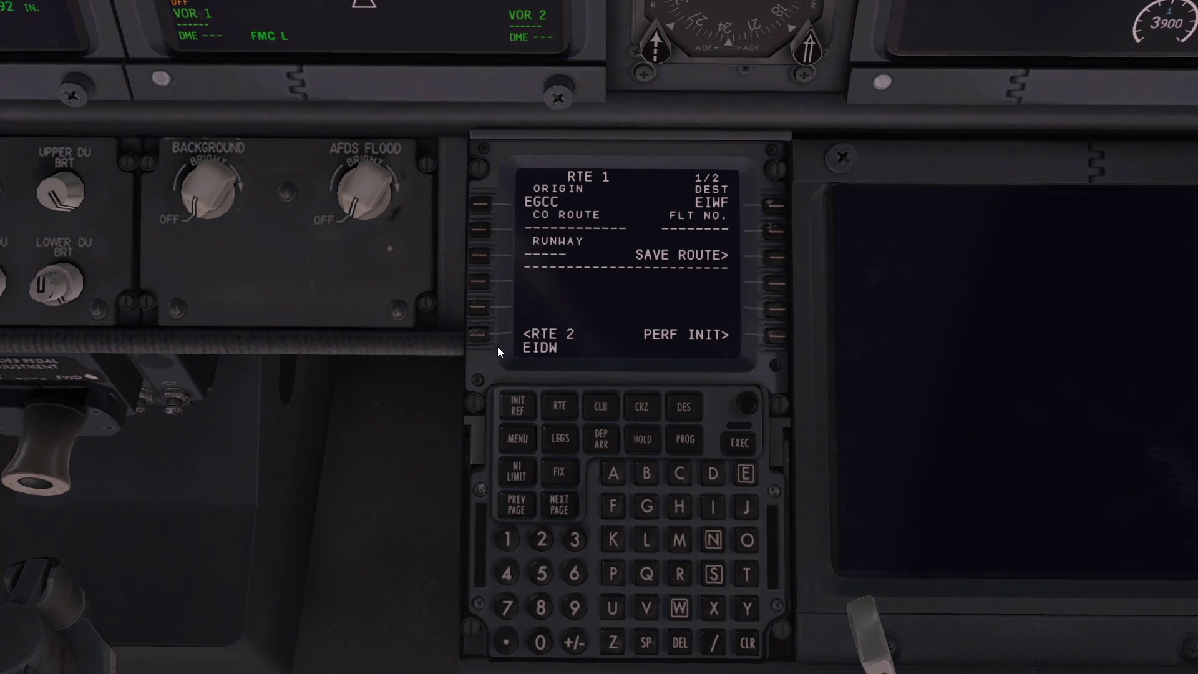
click(775, 205)
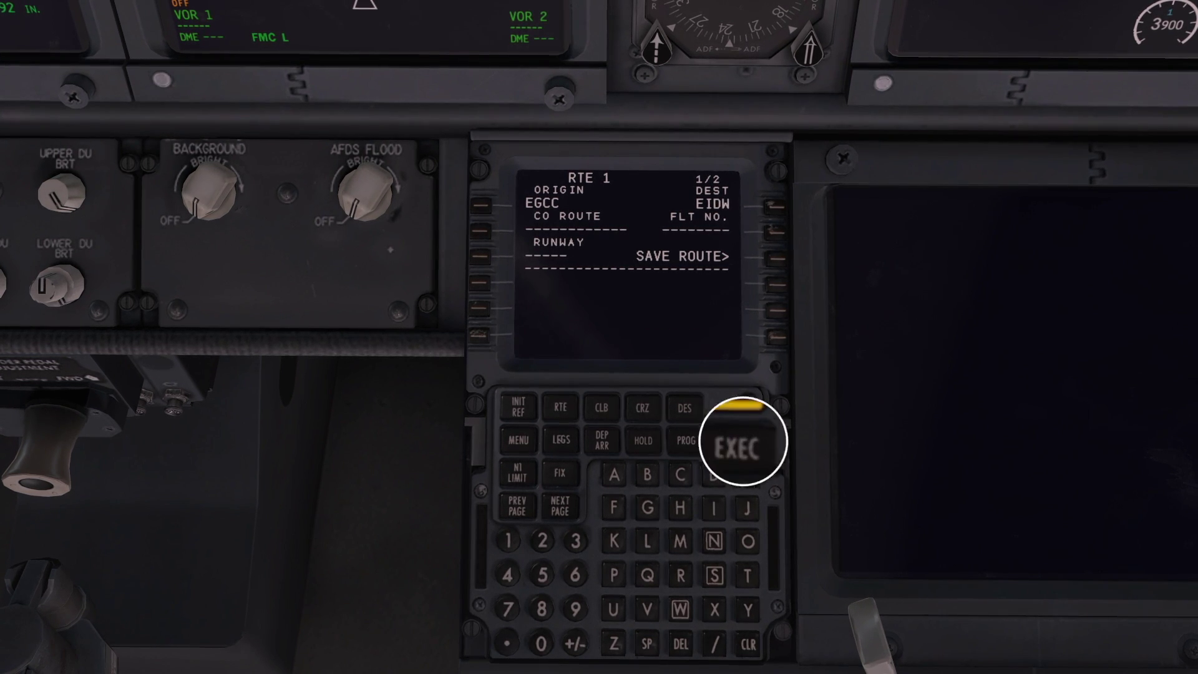
click(738, 444)
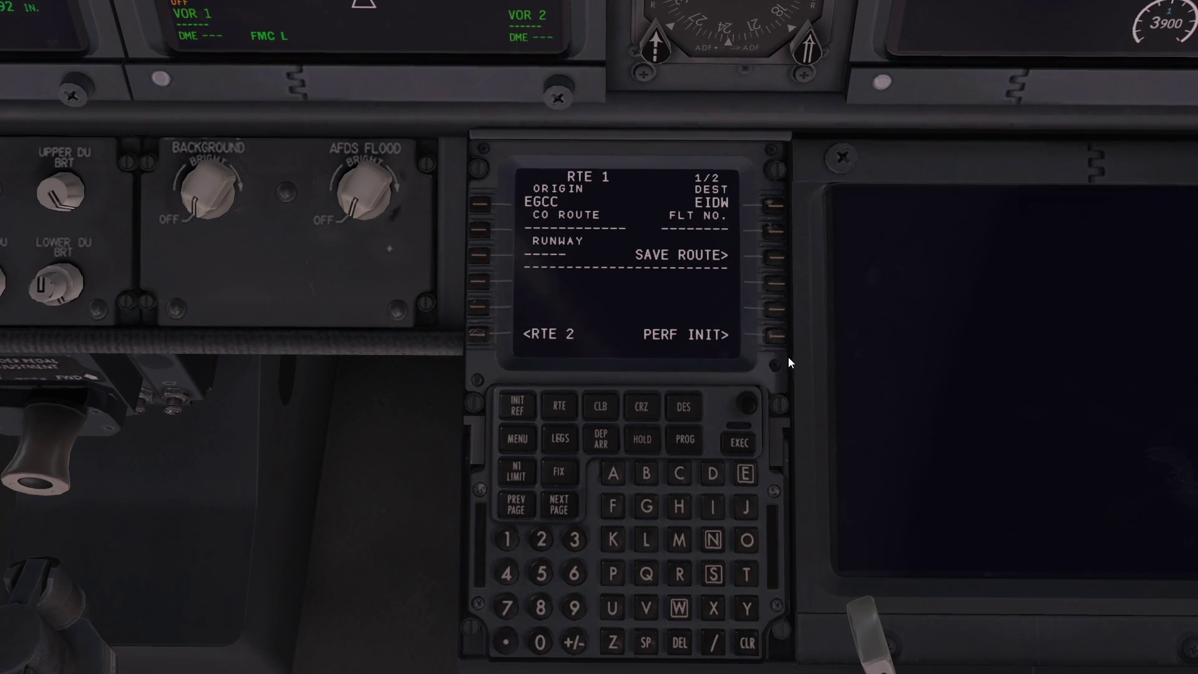
click(773, 336)
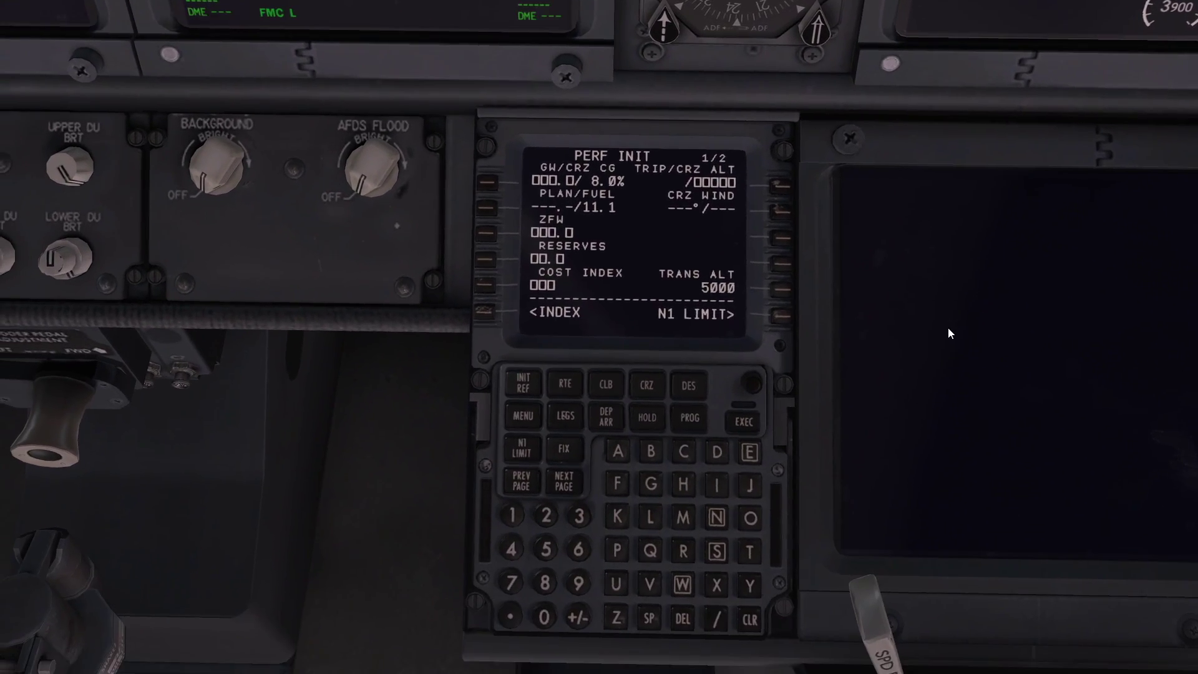
- On PERF INIT, enter ZFW 55.0, plan fuel 8.0, reserves 2.5 and cost index 6
click(545, 550)
click(545, 551)
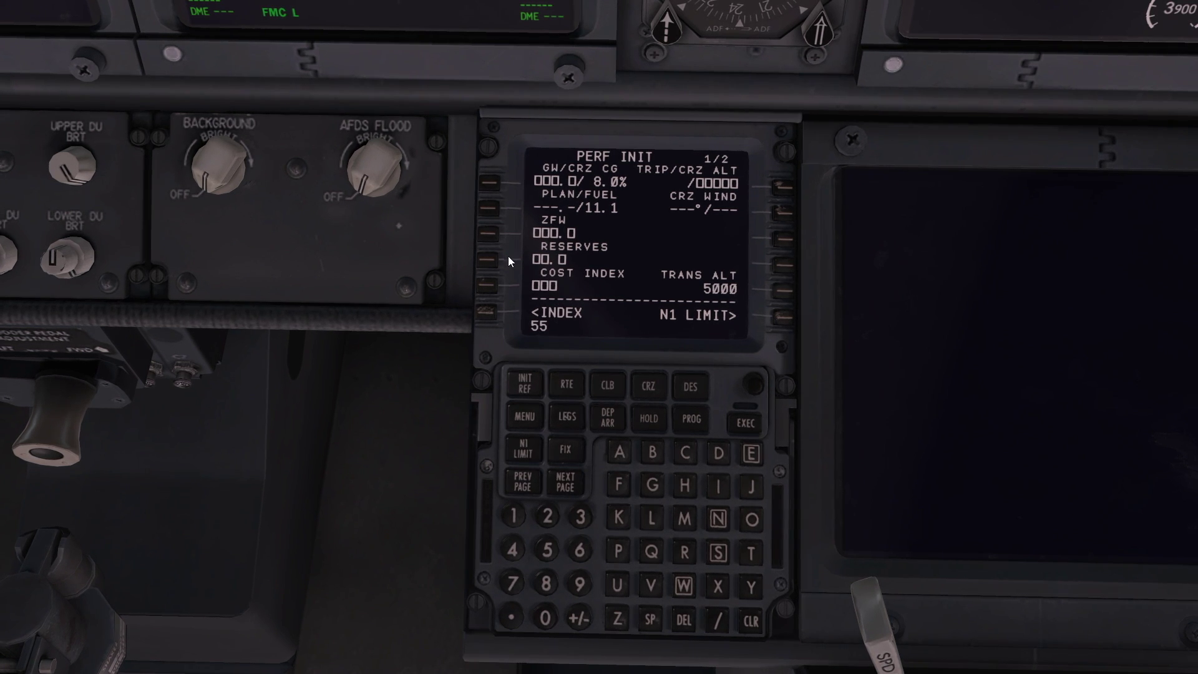
click(491, 235)
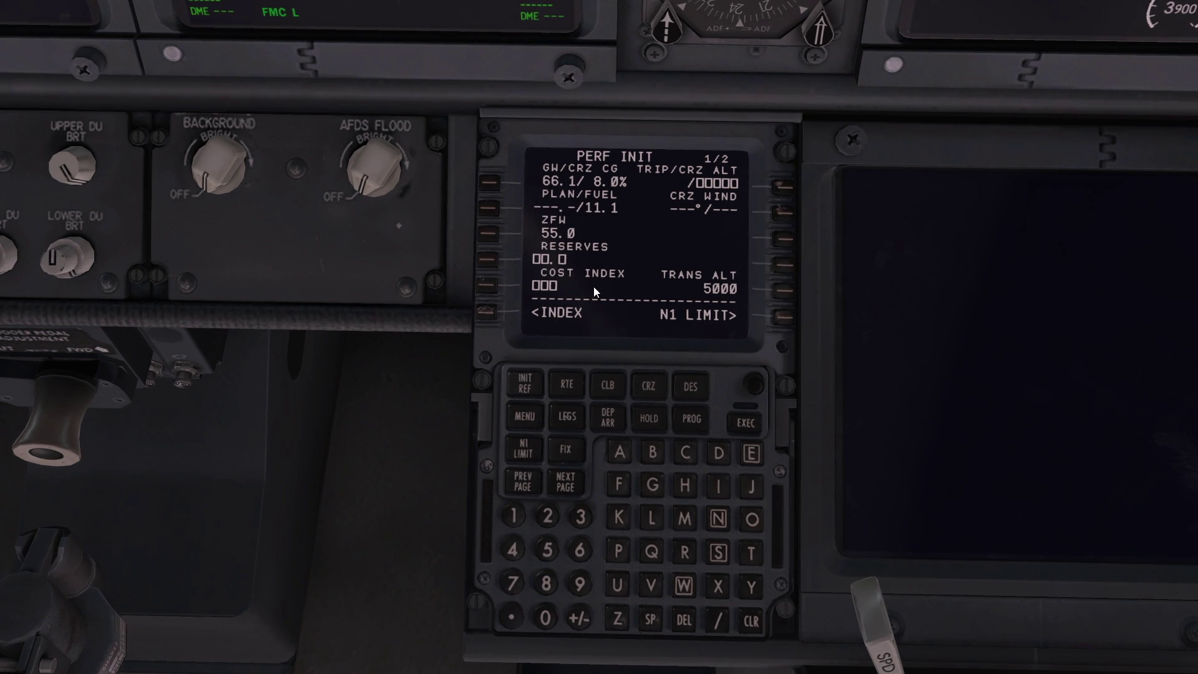
click(548, 582)
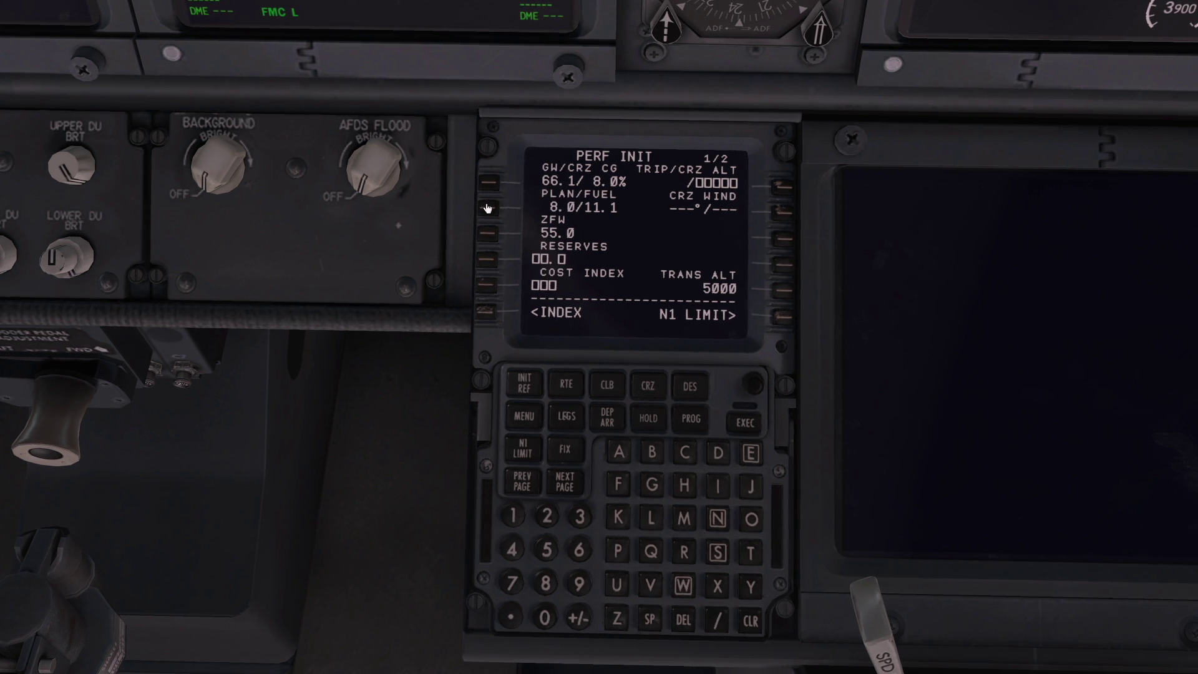
click(547, 515)
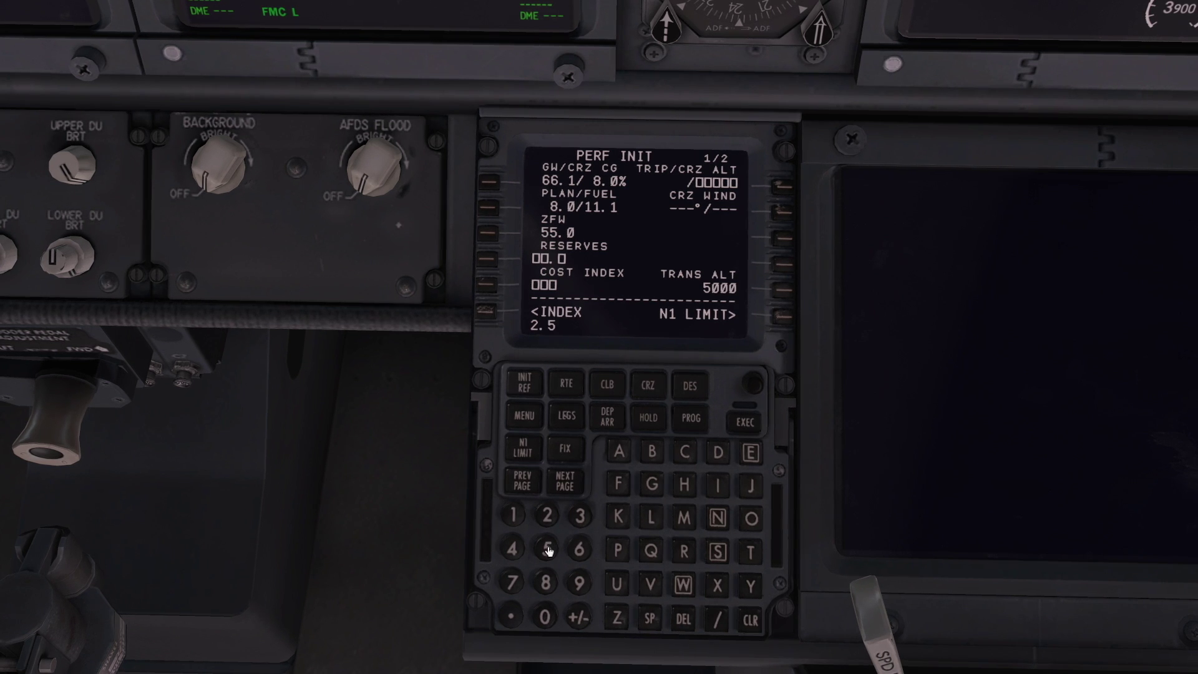
click(490, 262)
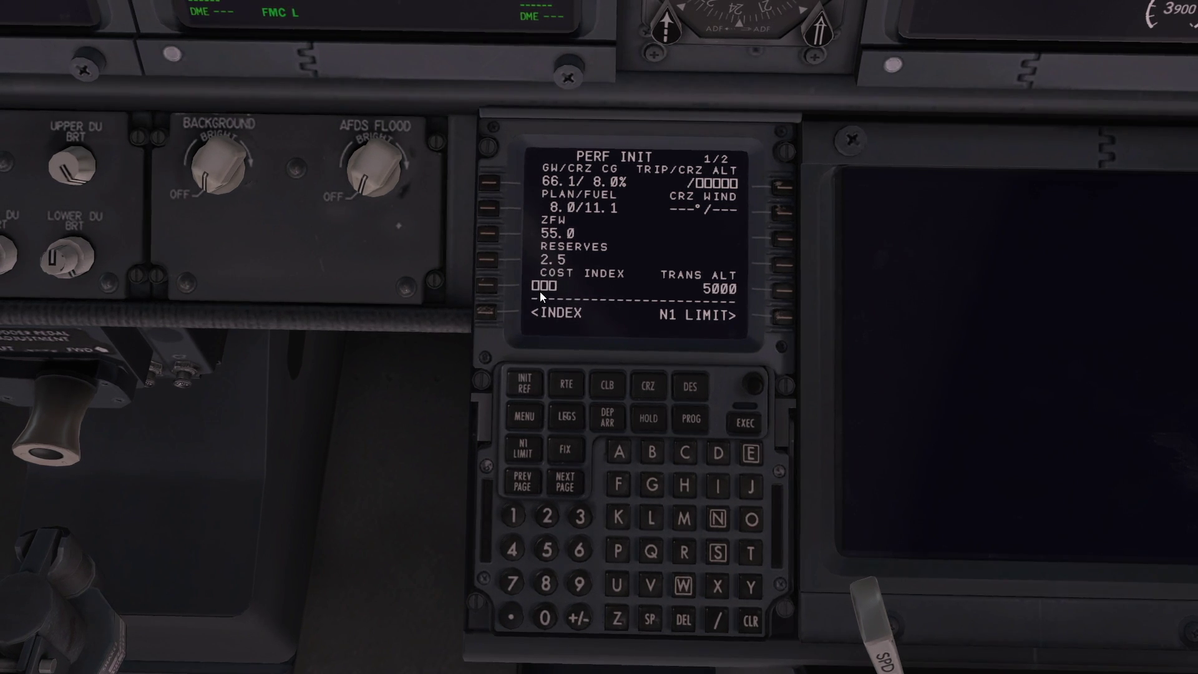
click(580, 549)
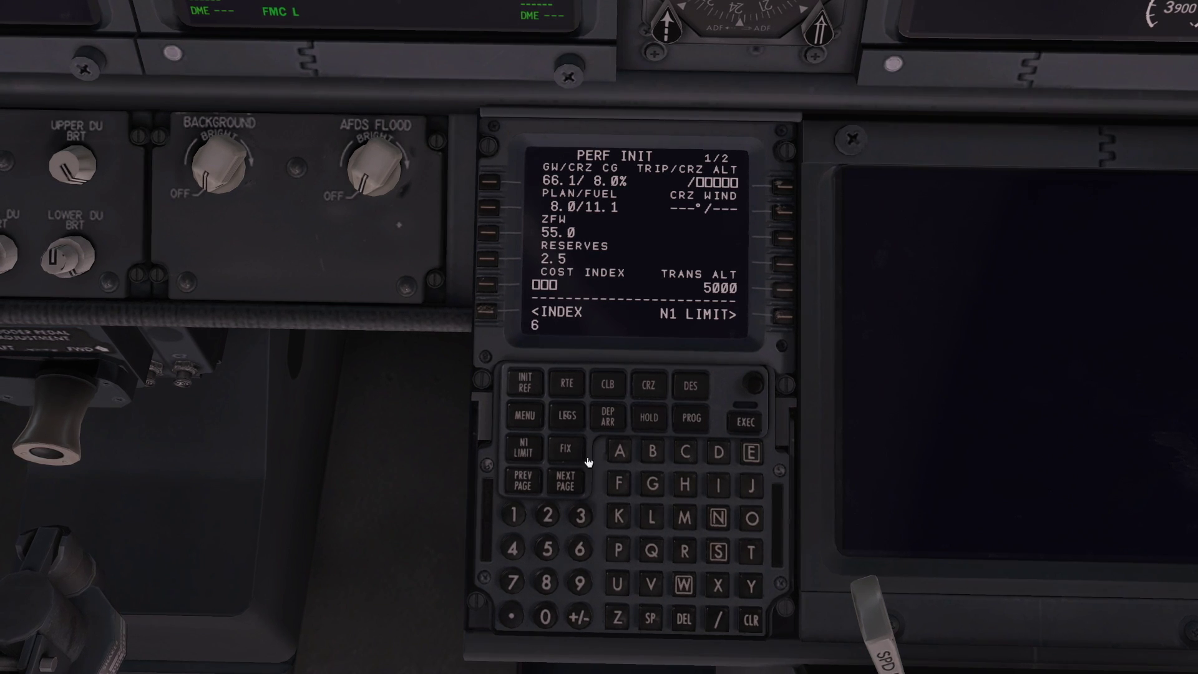
click(490, 290)
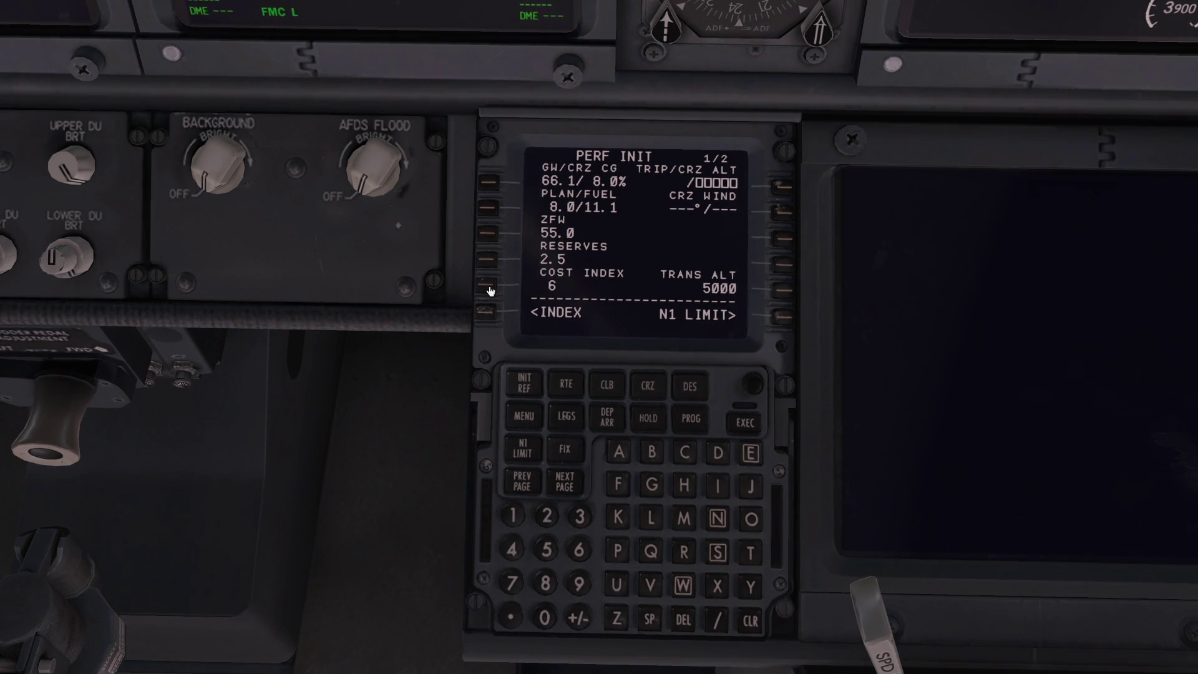